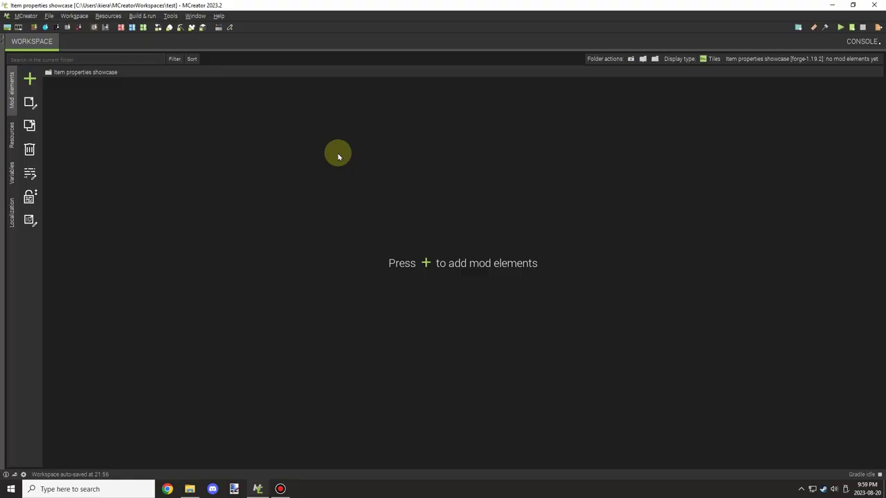
# Add a new procedure element named MyFile with the global trigger 'A block is broken'
pyautogui.click(26, 78)
pyautogui.click(159, 211)
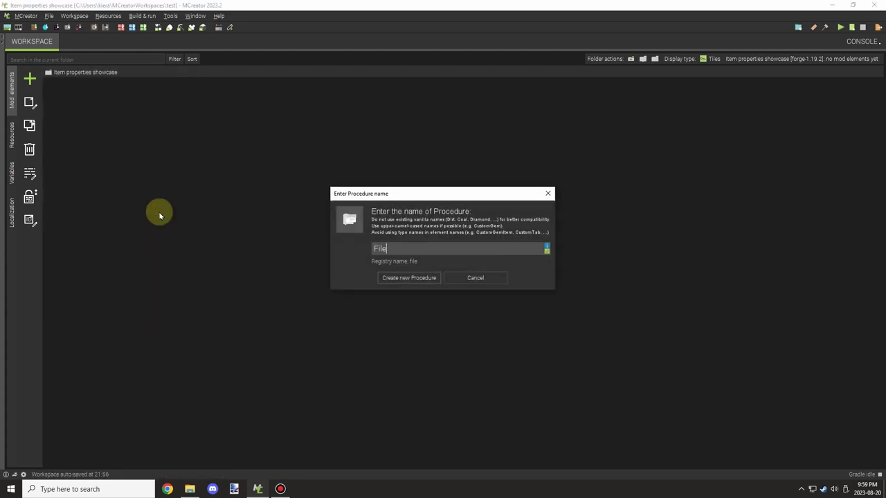
pyautogui.write('My')
pyautogui.click(408, 277)
pyautogui.click(470, 217)
pyautogui.click(467, 243)
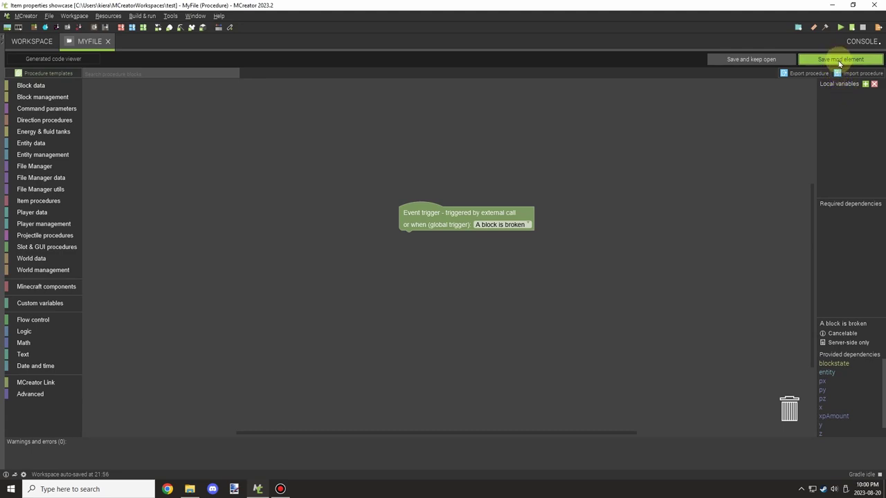
# Add a local variable named file to MyFile
pyautogui.moveTo(250, 257); pyautogui.dragTo(265, 213)
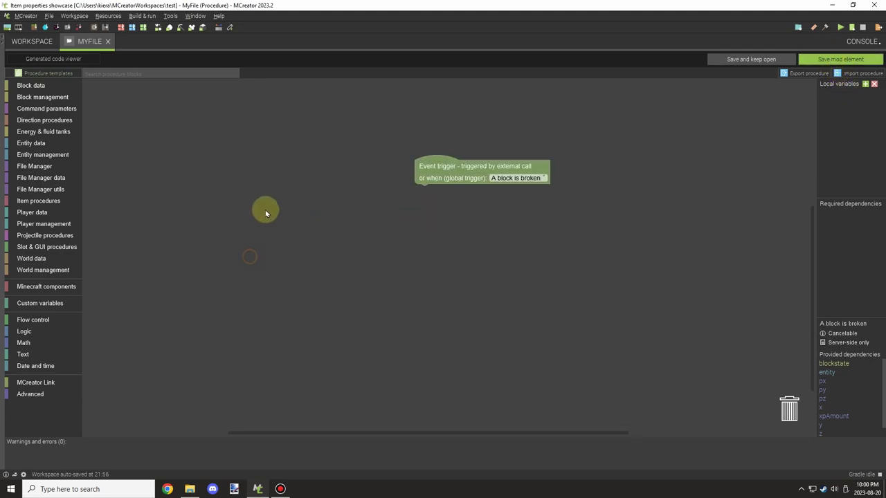
pyautogui.click(865, 84)
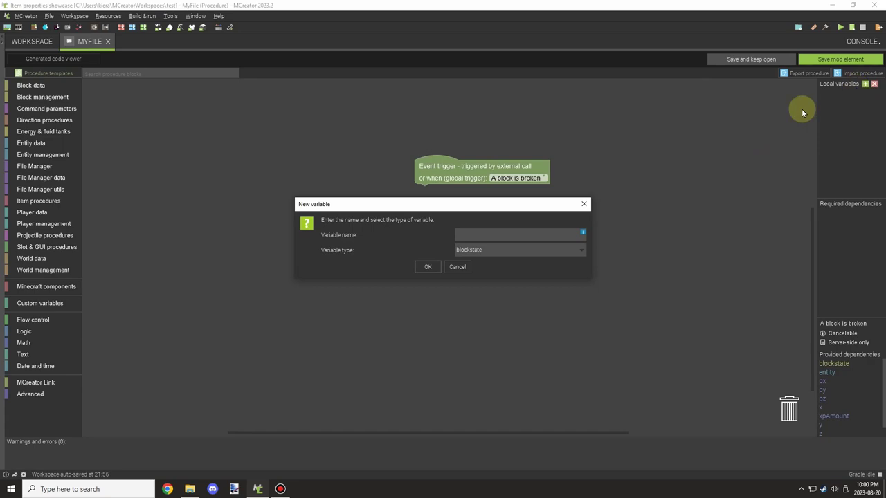
pyautogui.click(500, 249)
pyautogui.click(485, 277)
pyautogui.click(428, 266)
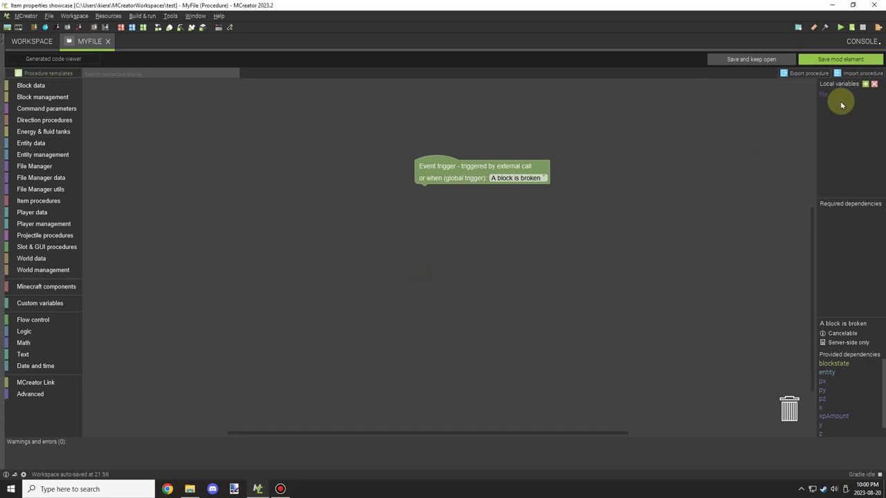
# Add a second local variable named object
pyautogui.click(865, 83)
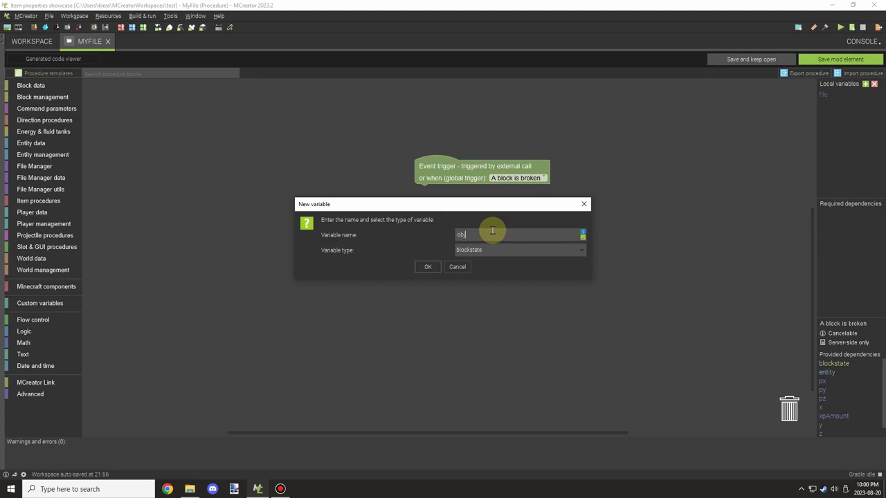
pyautogui.click(510, 251)
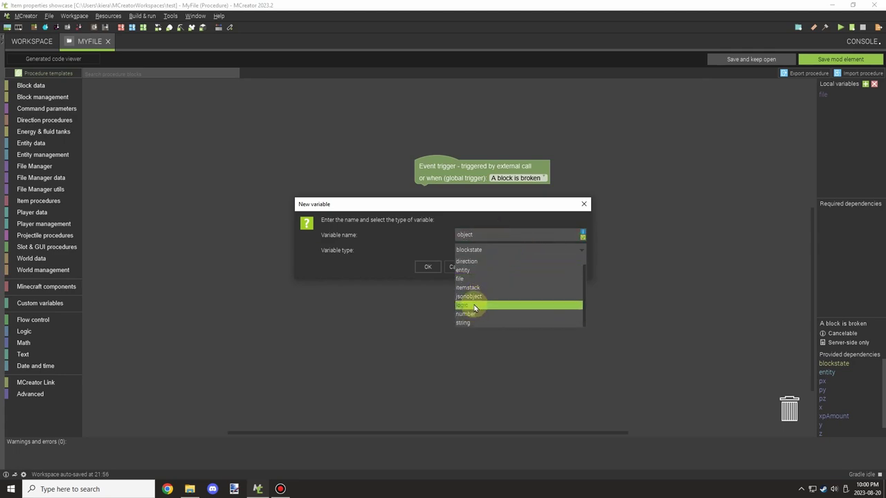
pyautogui.click(474, 307)
pyautogui.click(427, 266)
# Attach 'Set Local: file to' under the trigger, holding a File block named test.txt
pyautogui.click(34, 319)
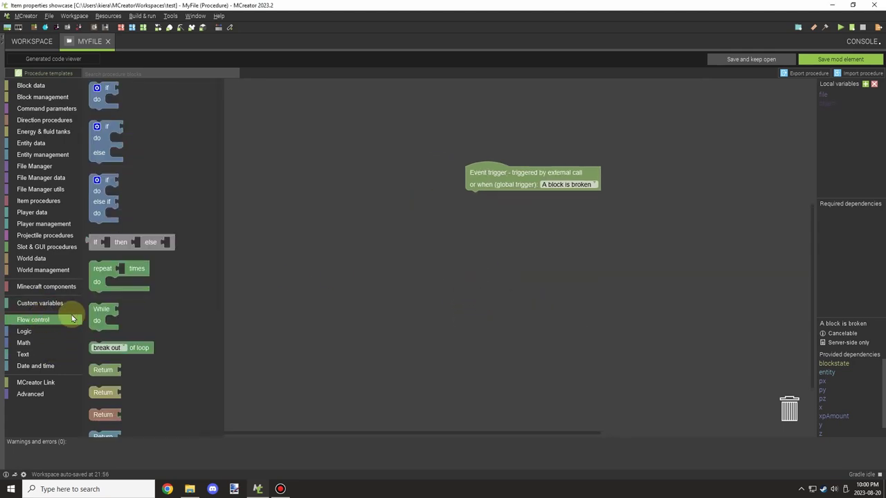
pyautogui.click(39, 303)
pyautogui.moveTo(113, 283); pyautogui.dragTo(498, 204)
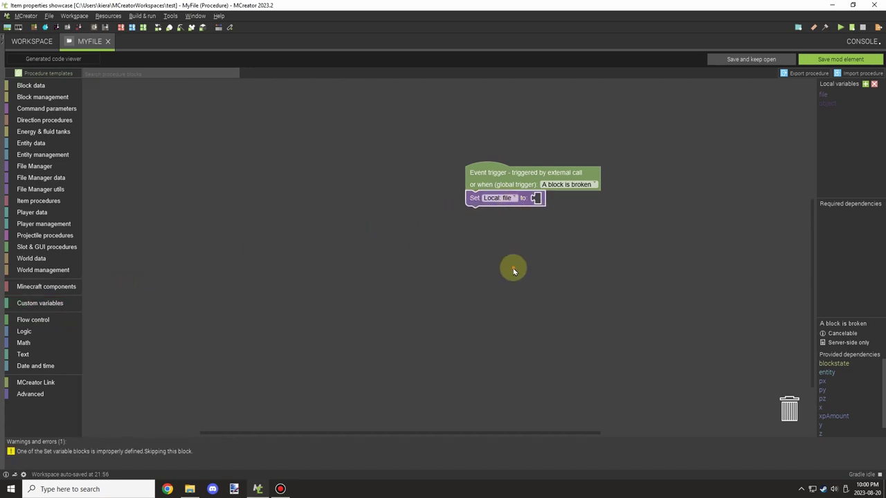
pyautogui.click(35, 166)
pyautogui.scroll(-3, 66, 145)
pyautogui.scroll(-2, 42, 229)
pyautogui.scroll(5, 40, 208)
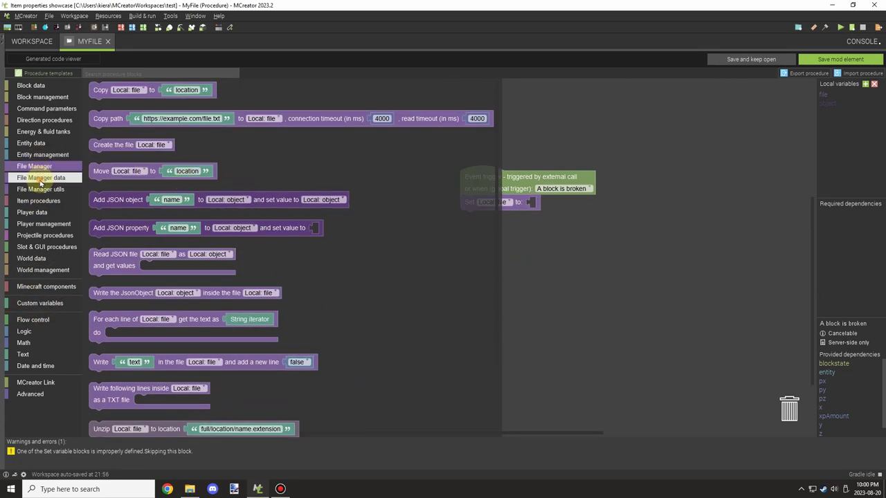
pyautogui.click(39, 178)
pyautogui.moveTo(111, 114); pyautogui.dragTo(547, 228)
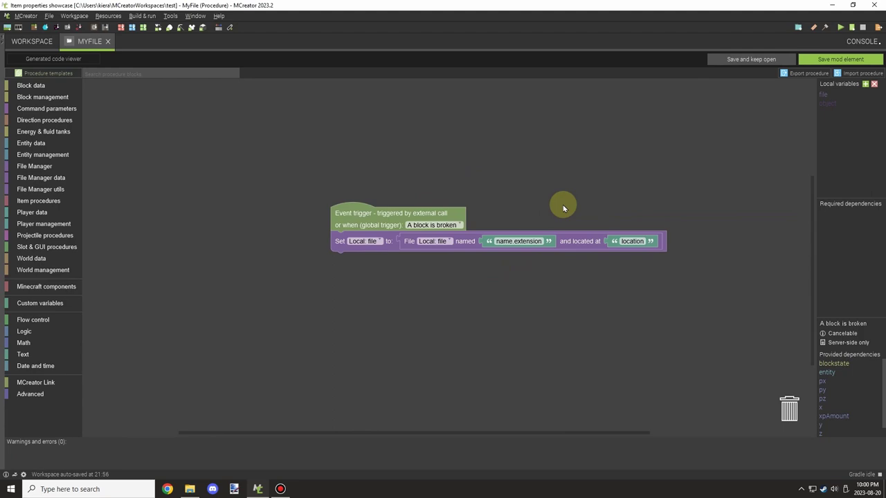
# Make the file location a create-text block joining the game directory with /config/test
pyautogui.click(22, 342)
pyautogui.moveTo(121, 114)
pyautogui.mouseDown()
pyautogui.moveTo(547, 304)
pyautogui.moveTo(526, 303)
pyautogui.mouseUp()
pyautogui.moveTo(626, 241); pyautogui.dragTo(571, 300)
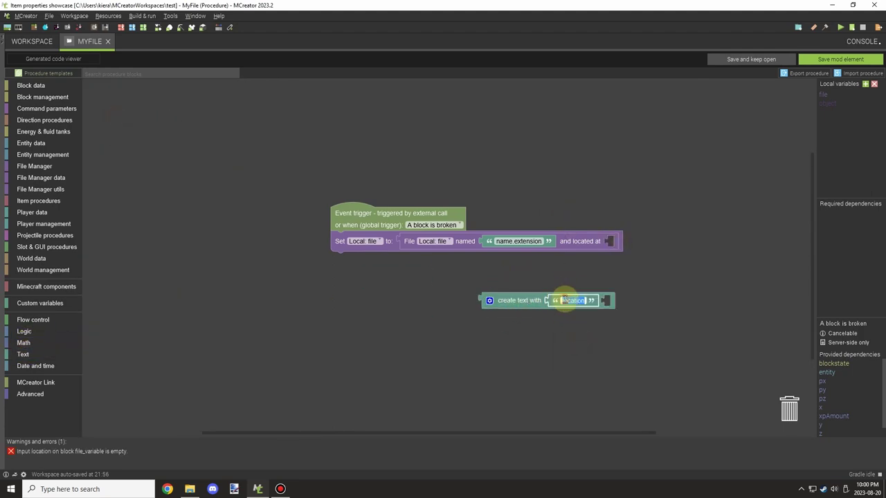
pyautogui.write('/config/test')
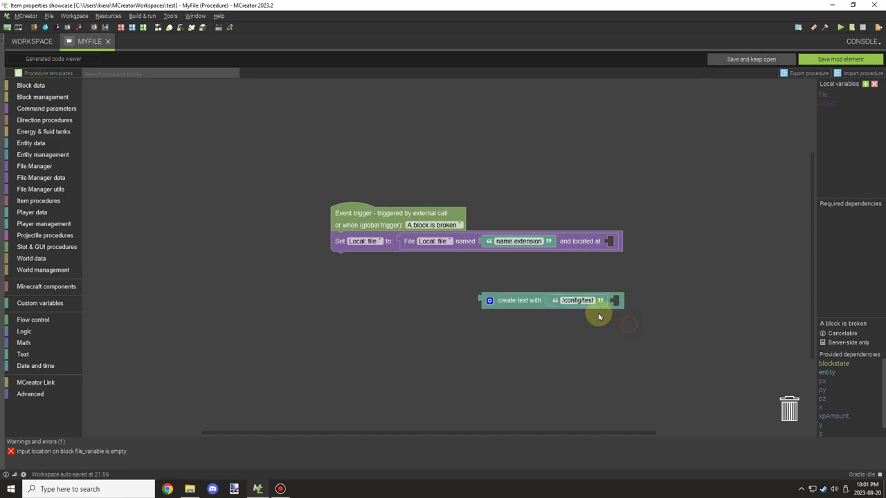
pyautogui.click(40, 189)
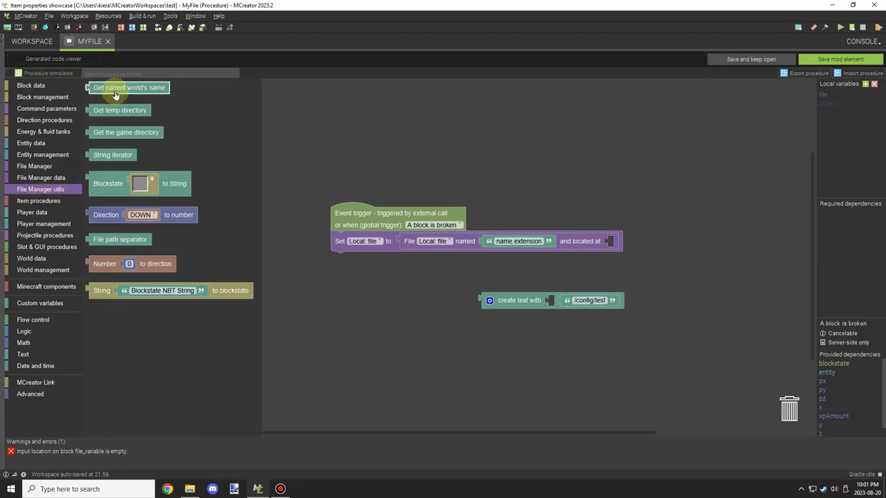
pyautogui.moveTo(129, 87); pyautogui.dragTo(238, 143)
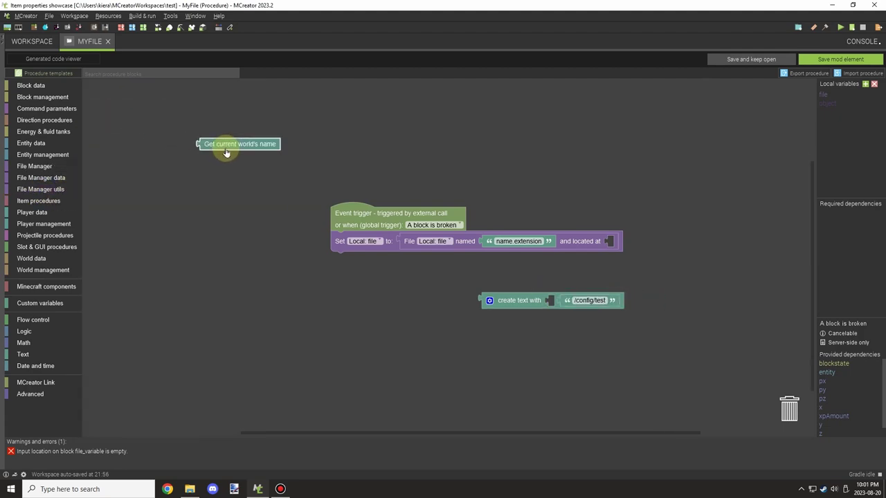
pyautogui.click(40, 189)
pyautogui.moveTo(126, 133); pyautogui.dragTo(554, 300)
pyautogui.moveTo(489, 300); pyautogui.dragTo(612, 242)
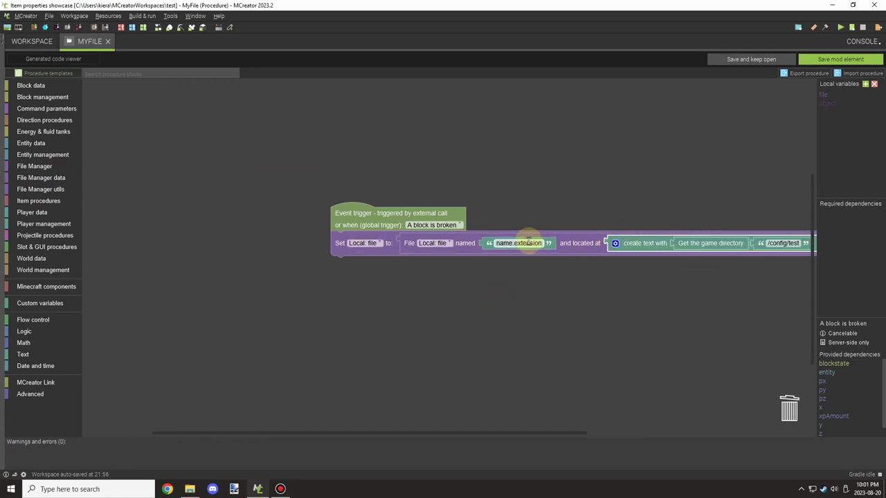
pyautogui.write('test.txt')
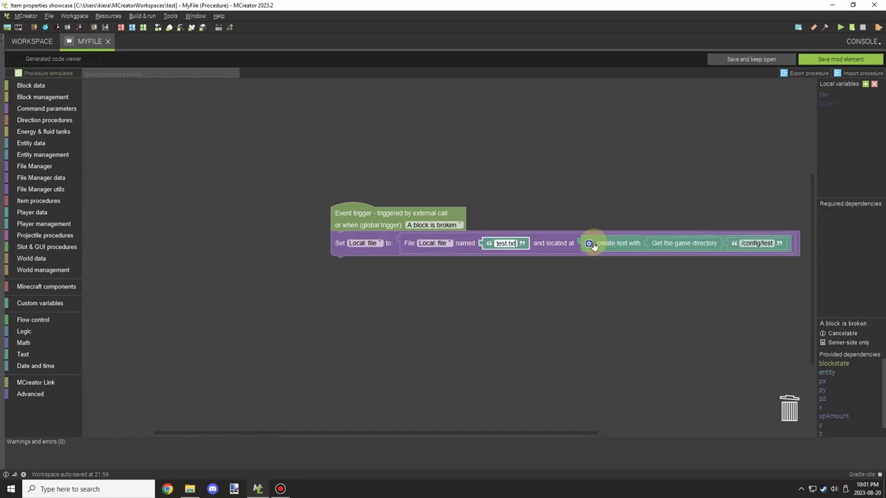
# Add a write-lines-as-TXT block and a Send message block, removing the default Message text
pyautogui.moveTo(516, 183); pyautogui.dragTo(450, 163)
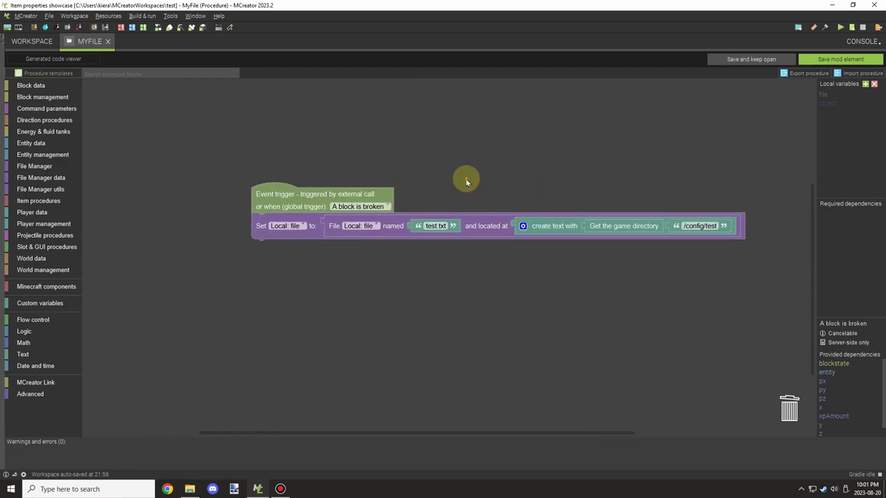
pyautogui.moveTo(393, 215); pyautogui.dragTo(432, 247)
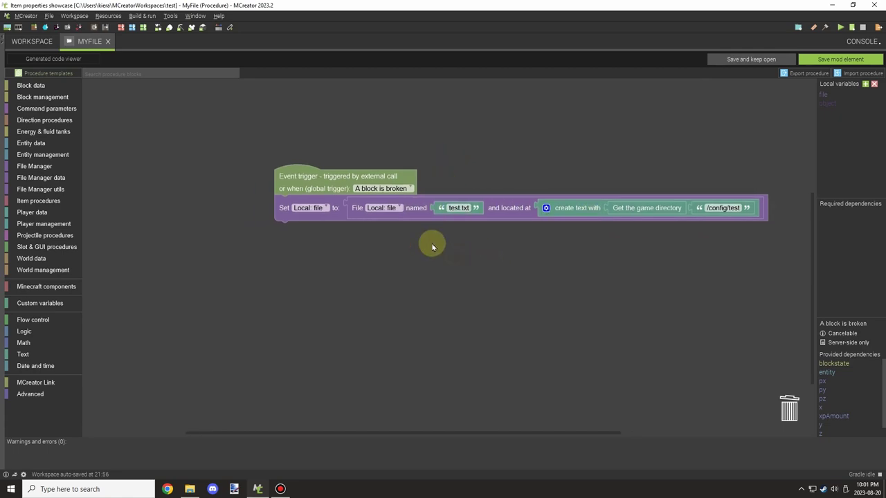
pyautogui.click(34, 166)
pyautogui.scroll(-5, 152, 190)
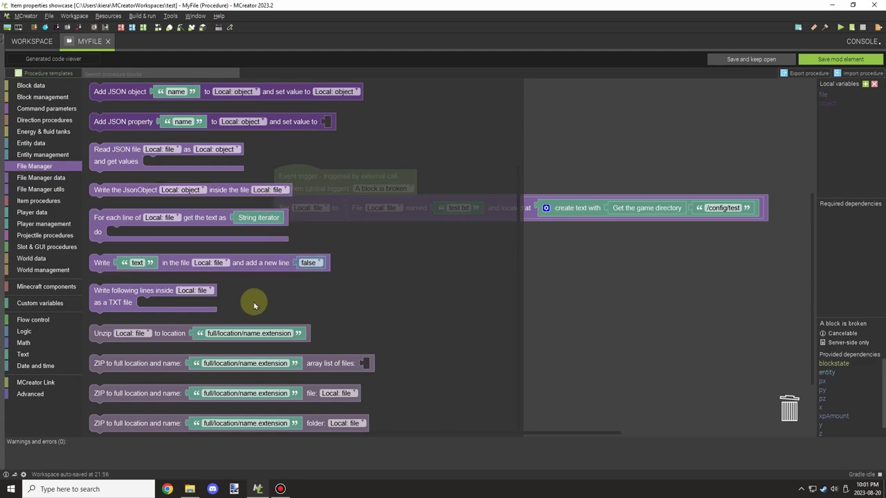
pyautogui.moveTo(160, 291); pyautogui.dragTo(420, 287)
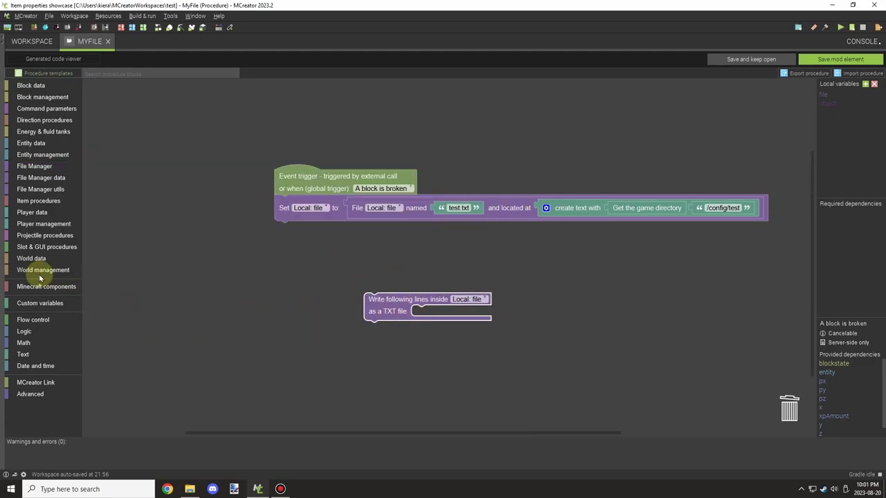
pyautogui.click(44, 223)
pyautogui.moveTo(370, 305); pyautogui.dragTo(291, 239)
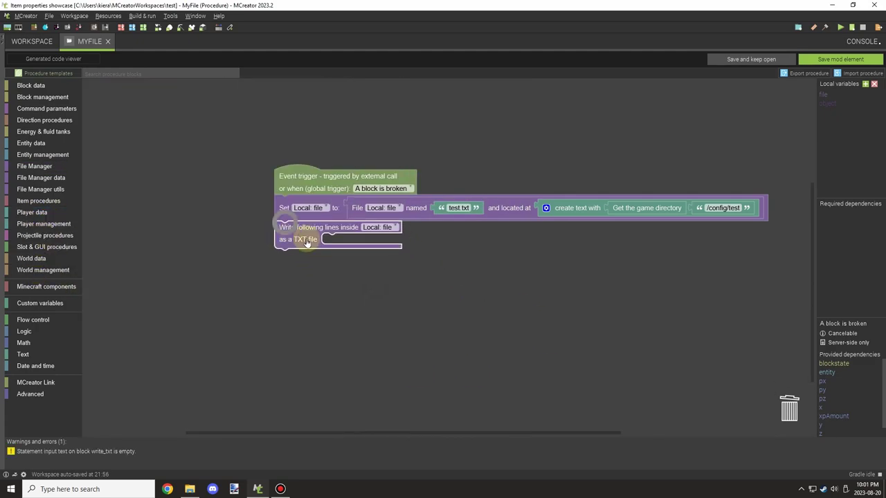
pyautogui.click(40, 188)
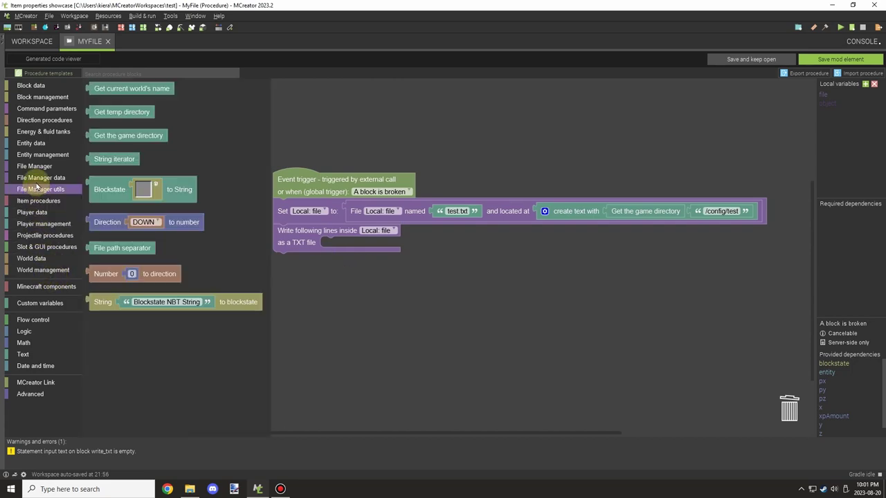
pyautogui.scroll(-2, 136, 196)
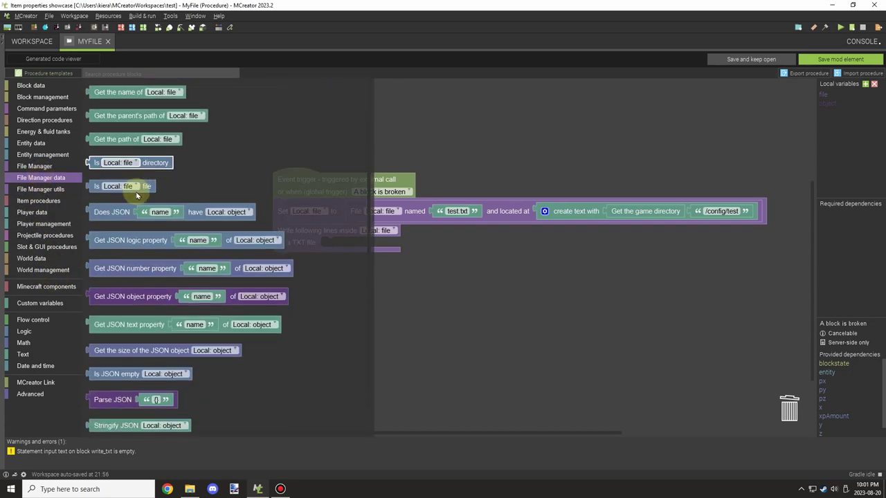
pyautogui.click(32, 212)
pyautogui.scroll(-2, 139, 208)
pyautogui.moveTo(132, 148); pyautogui.dragTo(388, 244)
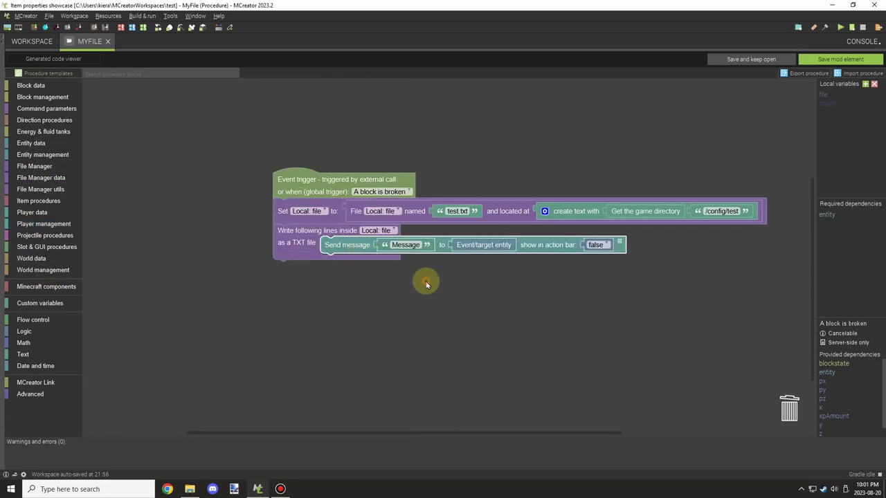
pyautogui.rightClick(405, 244)
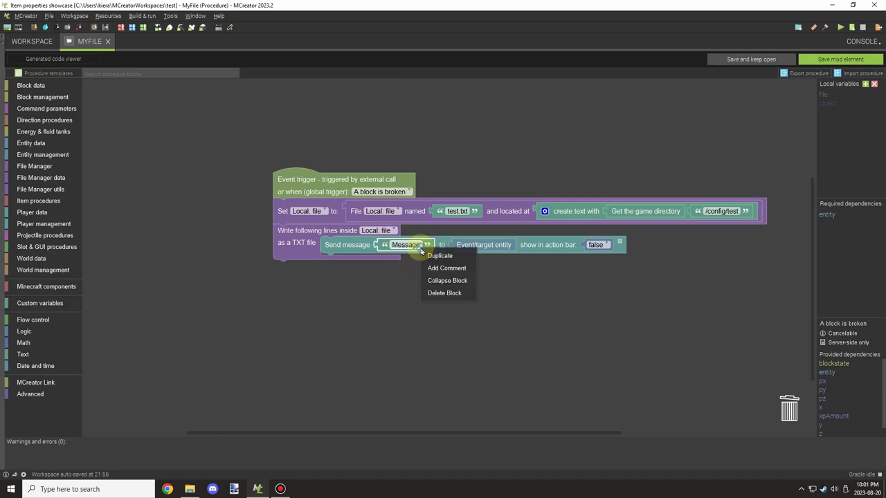
pyautogui.click(443, 292)
pyautogui.moveTo(346, 245); pyautogui.dragTo(384, 296)
pyautogui.moveTo(298, 236); pyautogui.dragTo(298, 259)
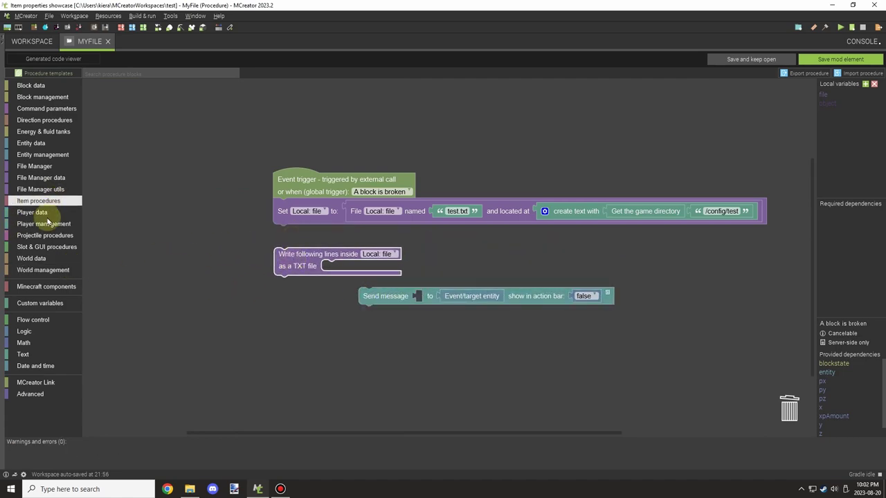
# Attach a 'For each line of' loop that sends each String iterator line as a message; delete write-lines
pyautogui.click(38, 200)
pyautogui.click(41, 177)
pyautogui.click(34, 166)
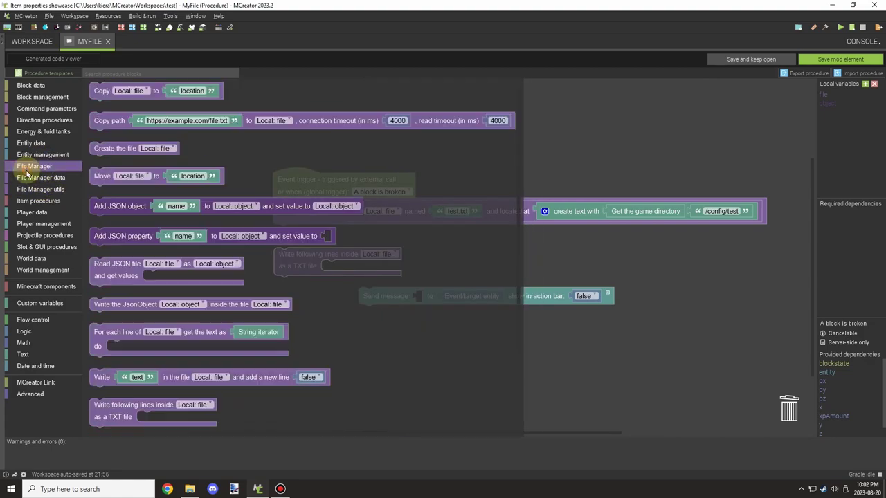
pyautogui.scroll(-3, 172, 242)
pyautogui.scroll(3, 180, 235)
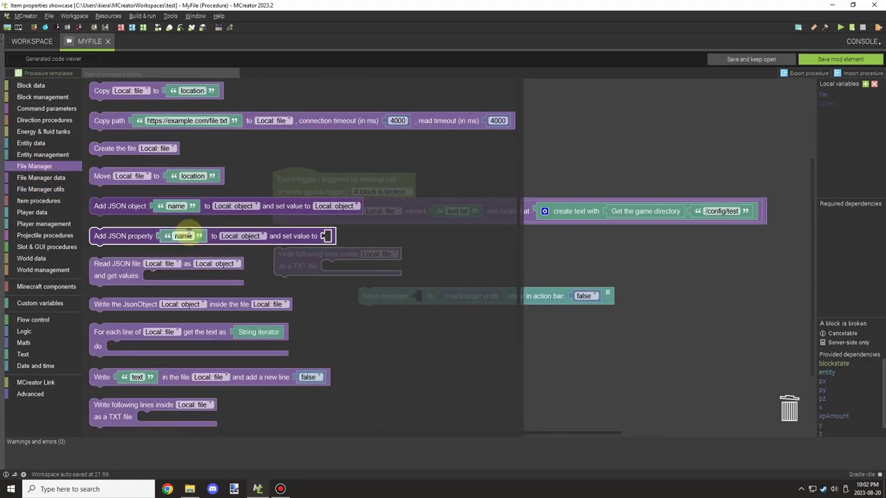
pyautogui.scroll(-3, 188, 235)
pyautogui.scroll(1, 147, 285)
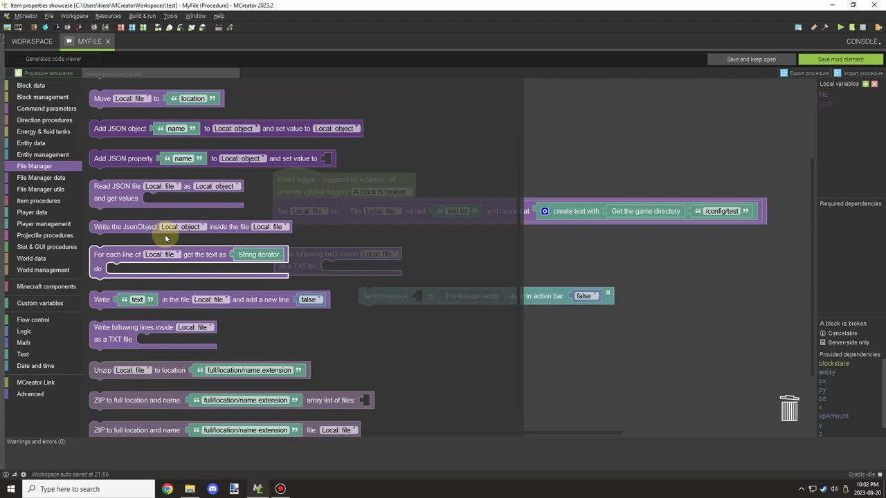
pyautogui.moveTo(149, 268); pyautogui.dragTo(479, 277)
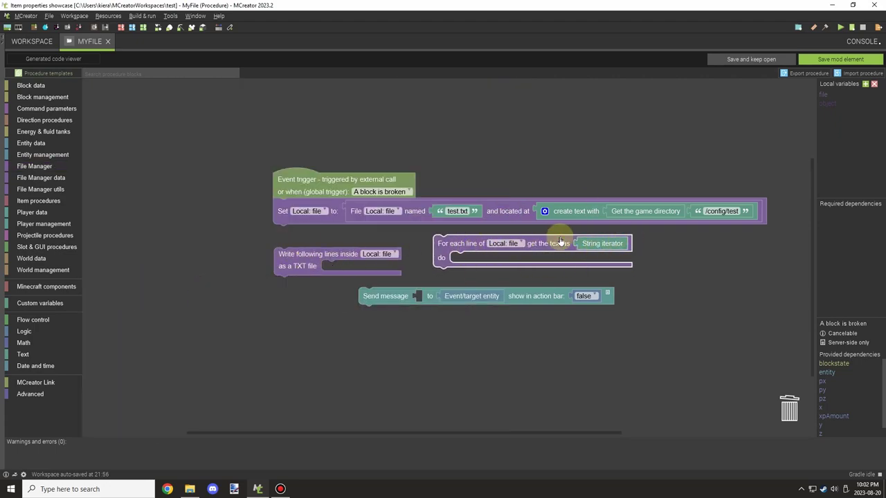
pyautogui.rightClick(625, 247)
pyautogui.click(609, 258)
pyautogui.moveTo(596, 273); pyautogui.dragTo(436, 296)
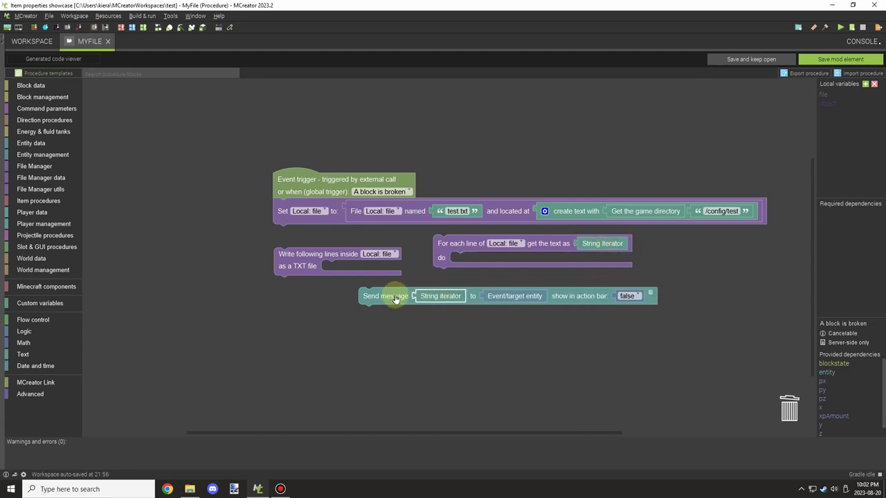
pyautogui.moveTo(312, 259); pyautogui.dragTo(297, 395)
pyautogui.moveTo(443, 244); pyautogui.dragTo(284, 233)
pyautogui.moveTo(415, 296); pyautogui.dragTo(305, 249)
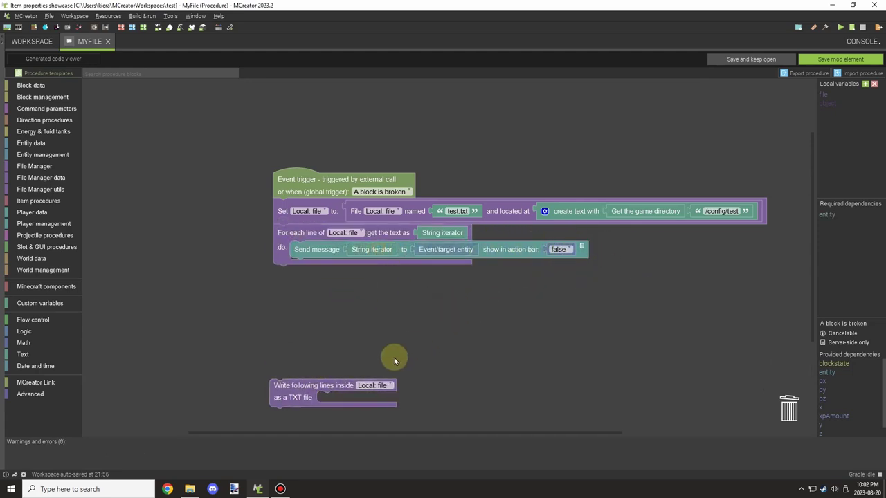
pyautogui.rightClick(311, 388)
pyautogui.click(340, 384)
# Save MyFile, duplicate it as WriteToMyFile, and open the copy
pyautogui.moveTo(532, 154); pyautogui.dragTo(512, 177)
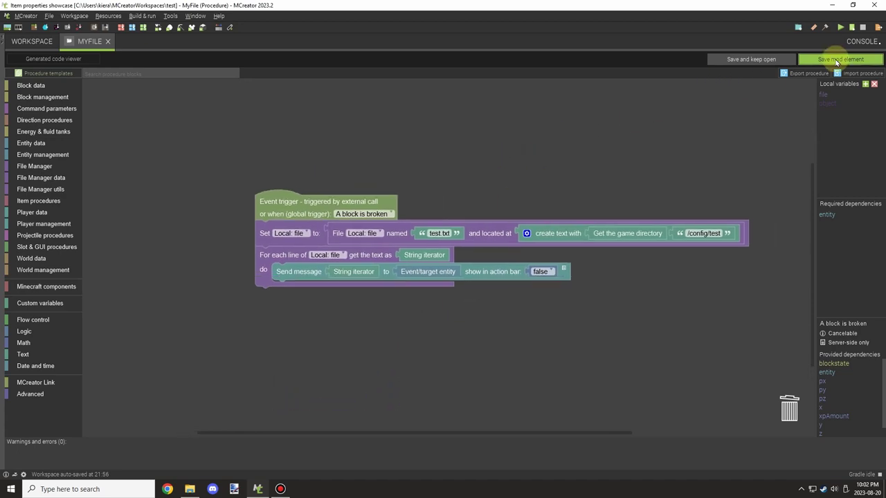
pyautogui.click(837, 60)
pyautogui.rightClick(88, 102)
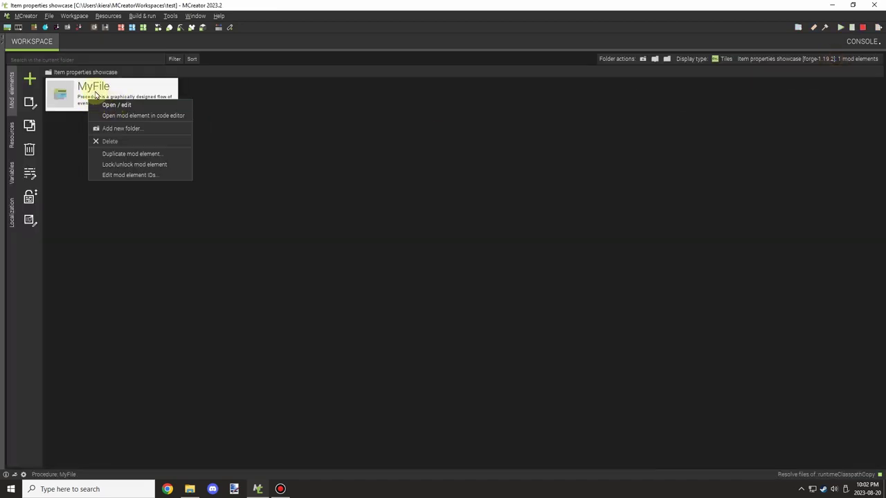
pyautogui.click(131, 154)
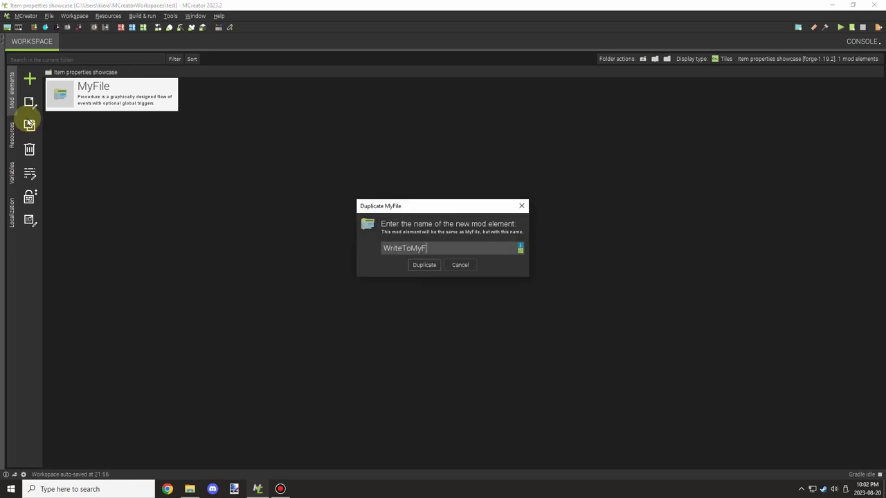
pyautogui.click(424, 265)
pyautogui.doubleClick(245, 111)
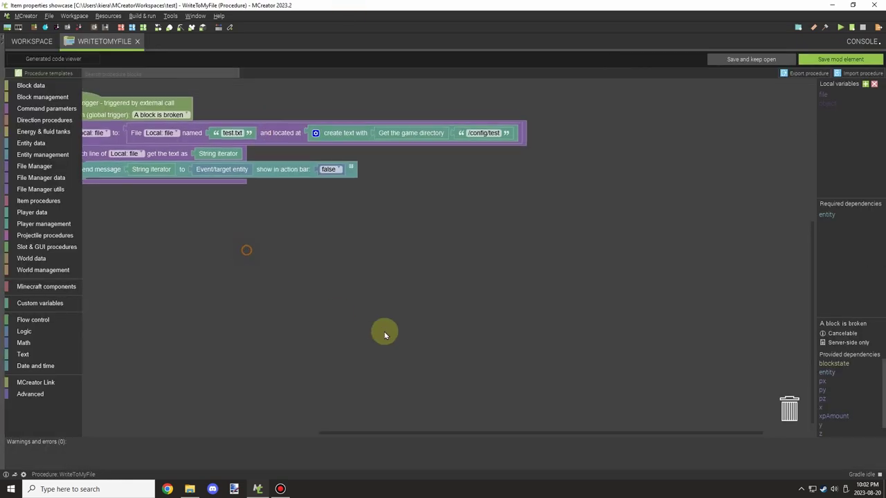
# Remove the Send message block and the line-reading loop from WriteToMyFile
pyautogui.moveTo(245, 249); pyautogui.dragTo(384, 332)
pyautogui.moveTo(291, 270); pyautogui.dragTo(395, 303)
pyautogui.rightClick(409, 303)
pyautogui.click(433, 355)
pyautogui.rightClick(239, 230)
pyautogui.click(270, 286)
pyautogui.click(41, 177)
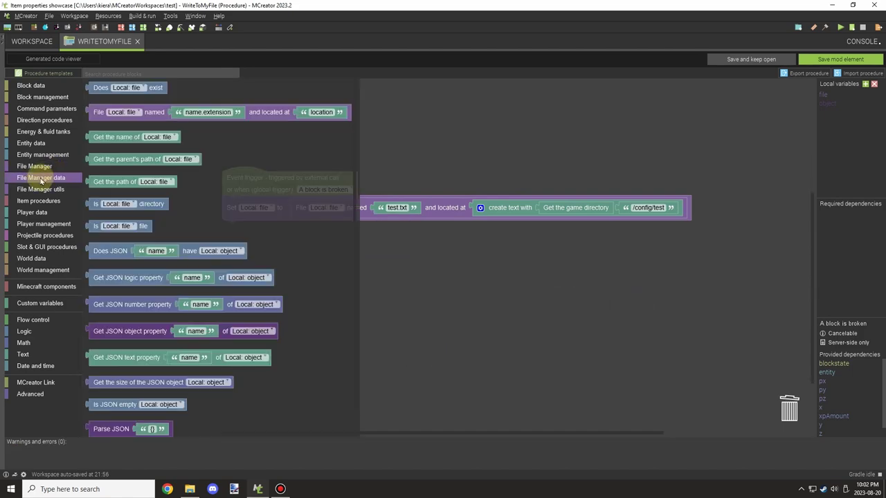
pyautogui.scroll(-1, 94, 199)
pyautogui.click(34, 166)
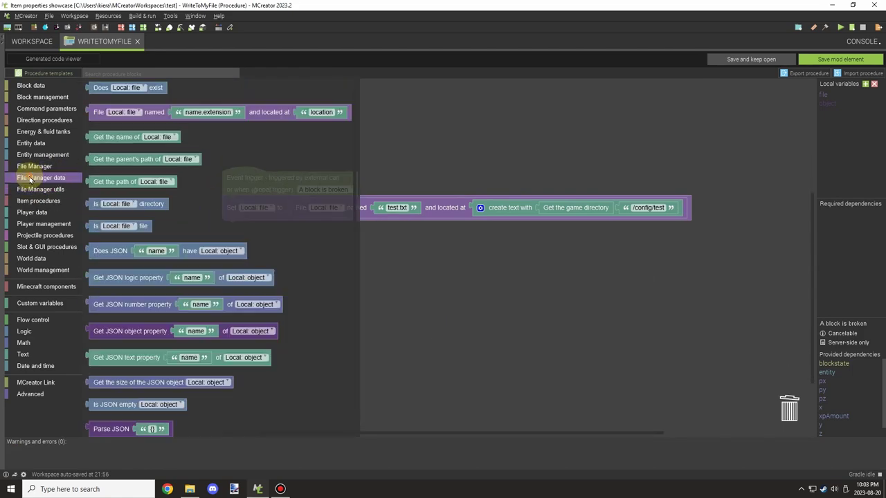
pyautogui.scroll(-5, 132, 228)
pyautogui.moveTo(131, 233); pyautogui.dragTo(200, 260)
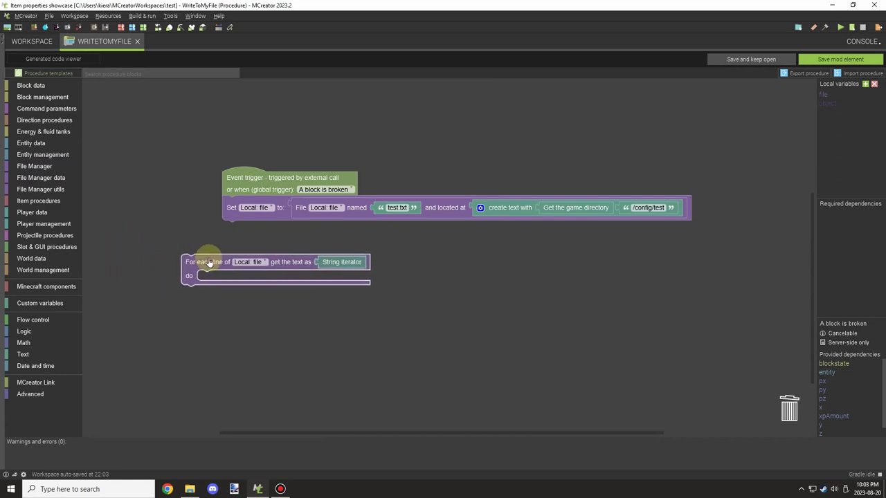
pyautogui.rightClick(204, 260)
pyautogui.click(235, 312)
# Attach a write-lines-to-TXT block under Set file and place a registry-name block
pyautogui.click(41, 177)
pyautogui.scroll(-5, 139, 229)
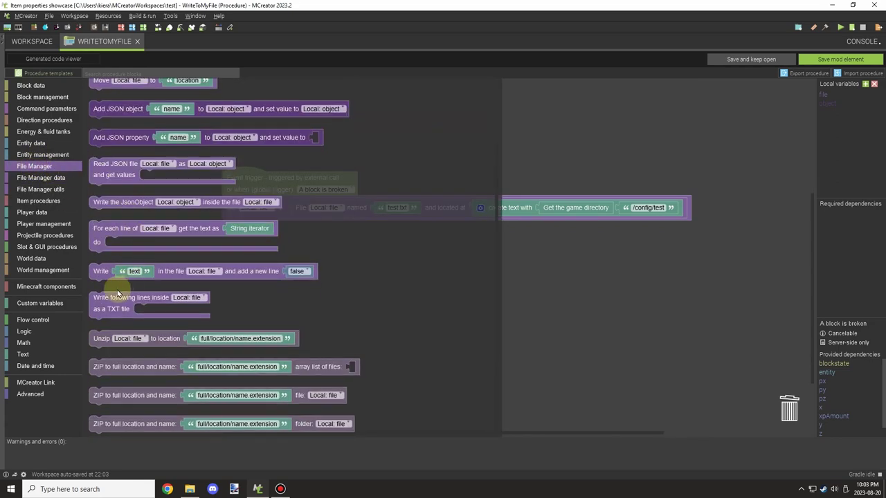
pyautogui.moveTo(125, 287); pyautogui.dragTo(265, 231)
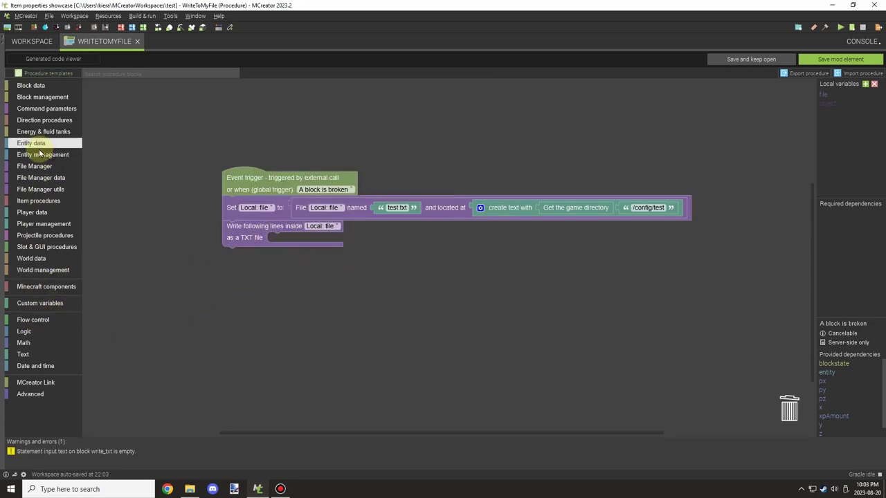
pyautogui.click(30, 85)
pyautogui.scroll(-5, 166, 201)
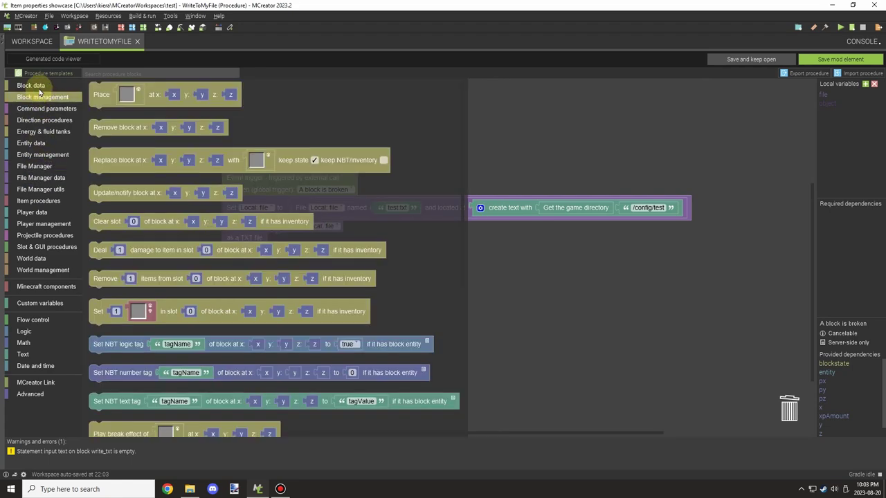
pyautogui.scroll(-5, 166, 201)
pyautogui.scroll(-5, 166, 201)
pyautogui.scroll(-5, 168, 202)
pyautogui.moveTo(138, 201)
pyautogui.mouseDown()
pyautogui.moveTo(366, 291)
pyautogui.moveTo(401, 255)
pyautogui.mouseUp()
pyautogui.rightClick(388, 280)
pyautogui.click(415, 327)
# Set the trigger to 'A block is placed' and feed Provided blockstate into the registry name
pyautogui.click(325, 189)
pyautogui.click(295, 245)
pyautogui.click(47, 286)
pyautogui.moveTo(110, 290); pyautogui.dragTo(456, 257)
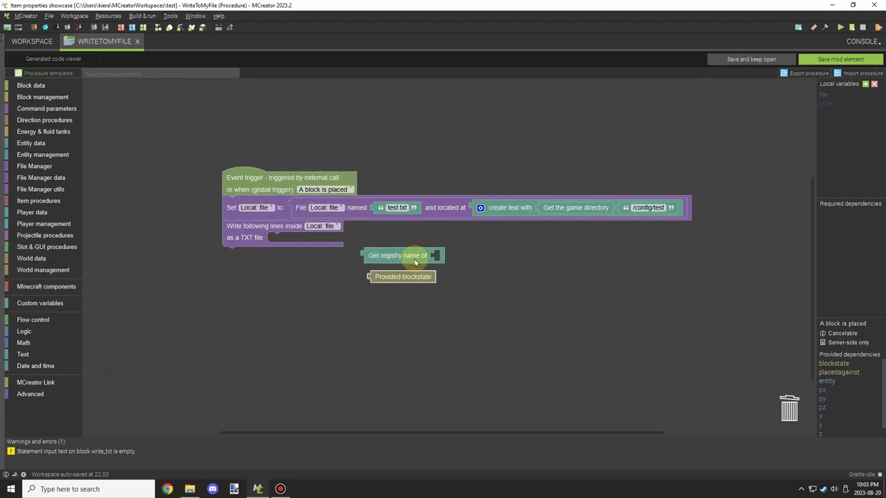
pyautogui.moveTo(402, 255); pyautogui.dragTo(424, 274)
pyautogui.click(24, 330)
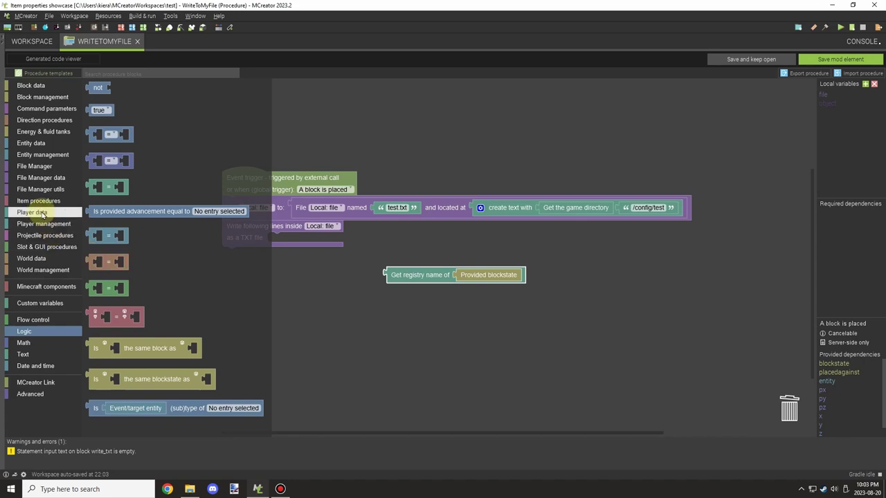
pyautogui.moveTo(210, 249); pyautogui.dragTo(247, 257)
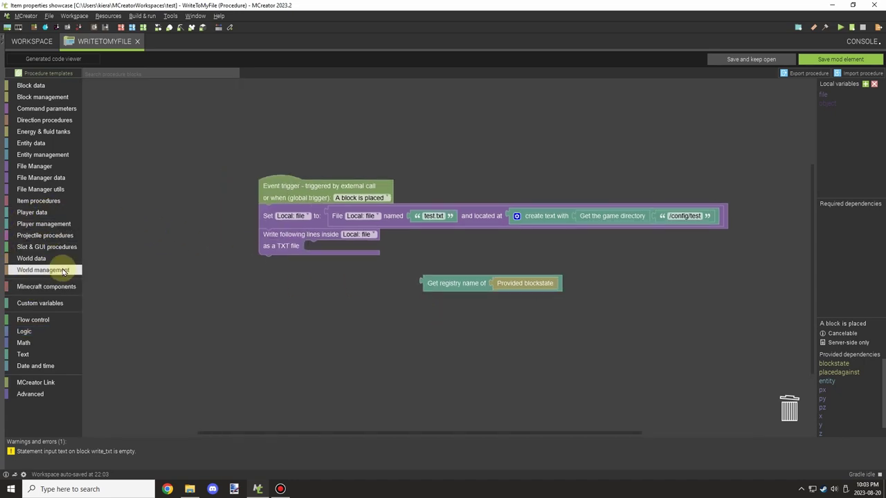
# Write the registry name as a text line in the TXT writer, with add new line set to true
pyautogui.click(41, 178)
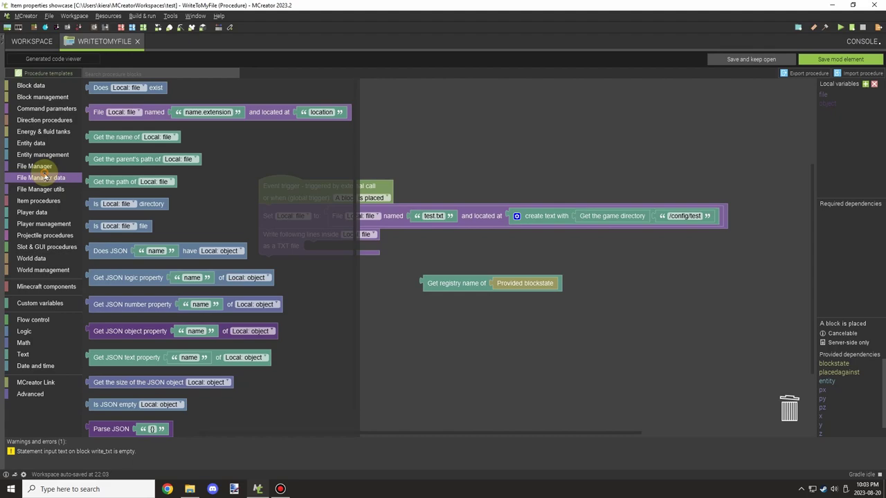
pyautogui.scroll(-3, 139, 208)
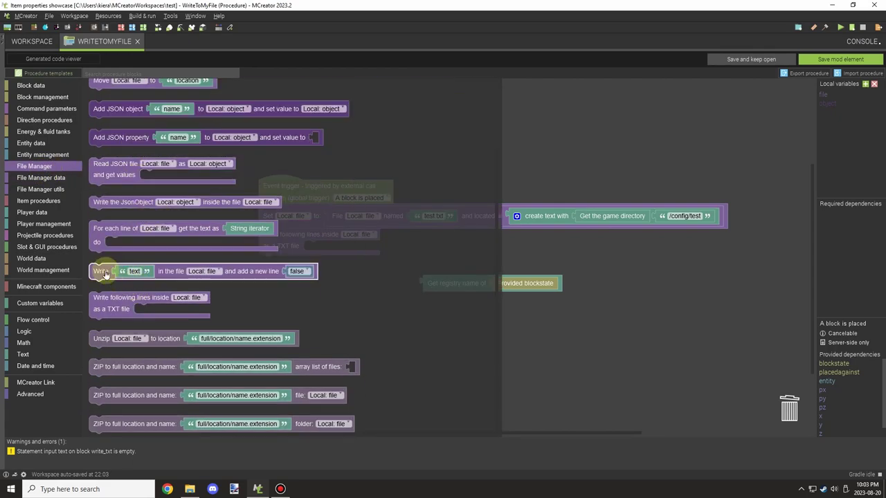
pyautogui.moveTo(103, 270); pyautogui.dragTo(422, 254)
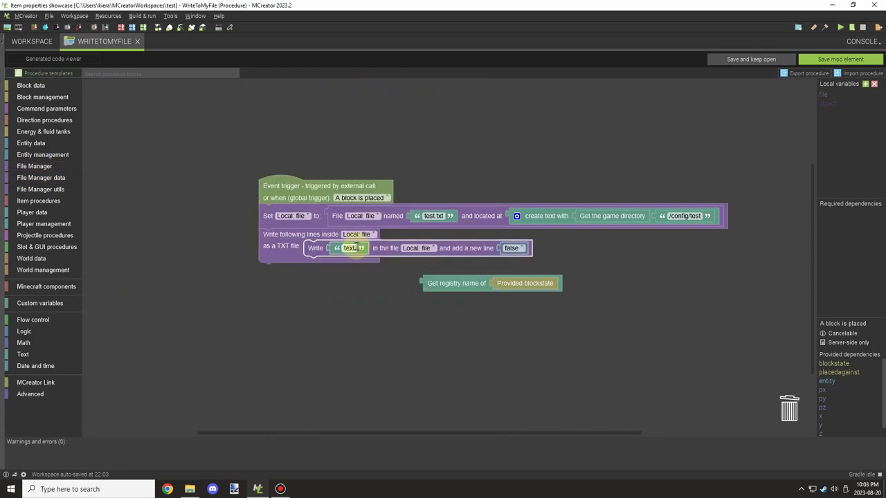
pyautogui.rightClick(350, 247)
pyautogui.click(381, 291)
pyautogui.moveTo(457, 283); pyautogui.dragTo(364, 249)
pyautogui.click(613, 250)
pyautogui.click(612, 267)
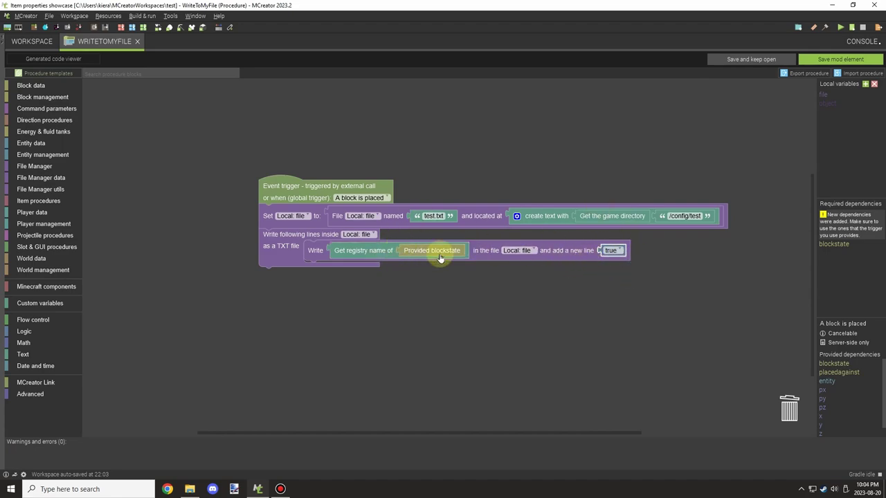
pyautogui.click(611, 250)
pyautogui.click(607, 283)
pyautogui.click(612, 250)
pyautogui.click(612, 270)
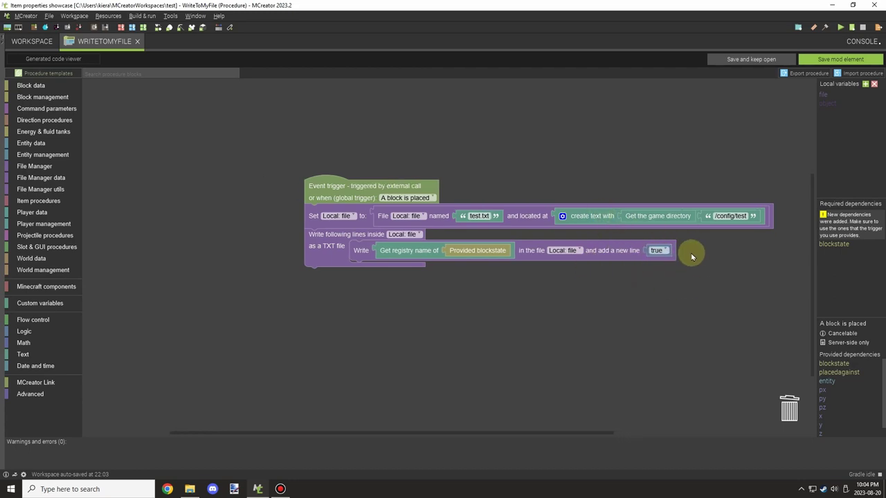
pyautogui.moveTo(567, 260); pyautogui.dragTo(510, 157)
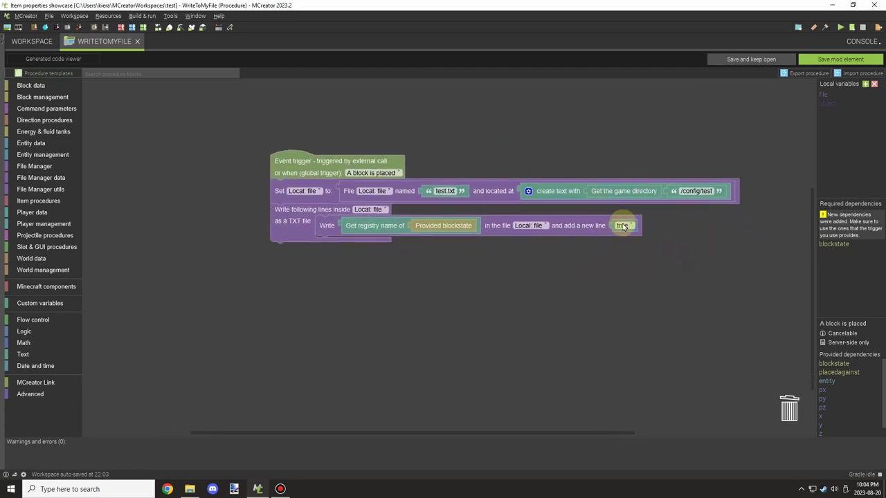
pyautogui.moveTo(643, 208); pyautogui.dragTo(623, 228)
# Save, wrap the write step in if blocks, and create the file under a 'not' first if
pyautogui.click(844, 60)
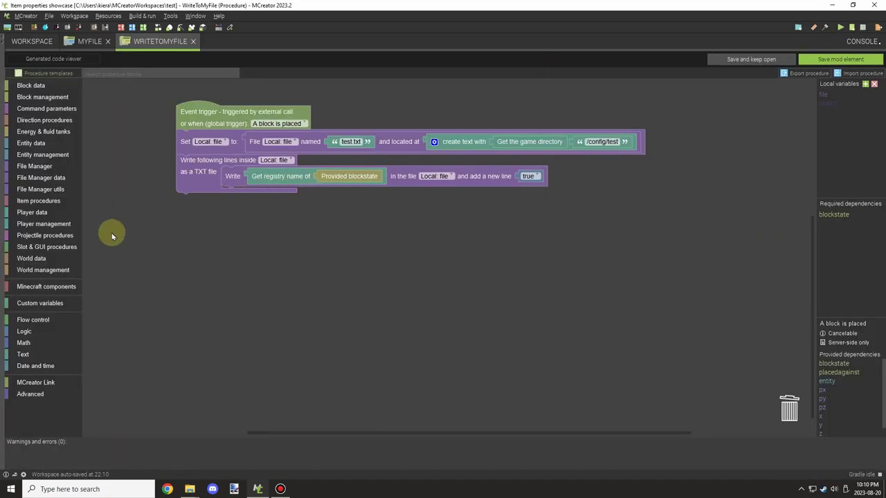
pyautogui.click(33, 319)
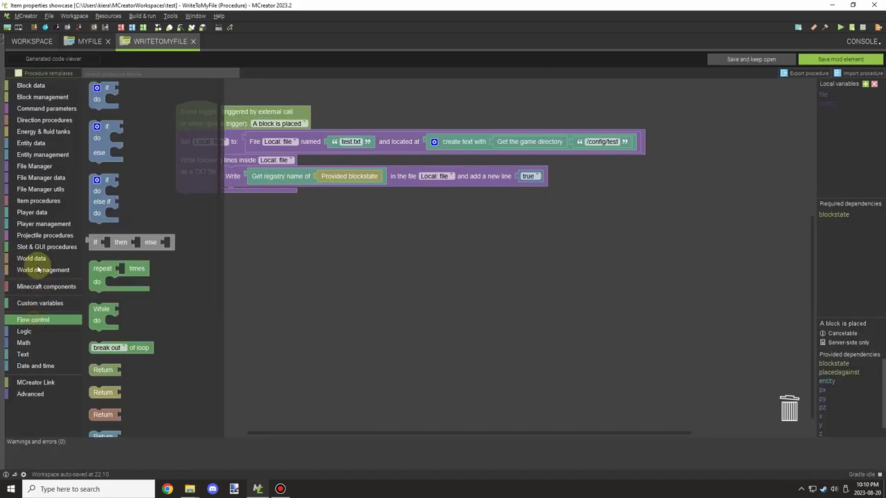
pyautogui.moveTo(104, 262)
pyautogui.mouseDown()
pyautogui.moveTo(187, 166)
pyautogui.moveTo(186, 191)
pyautogui.moveTo(203, 215)
pyautogui.mouseUp()
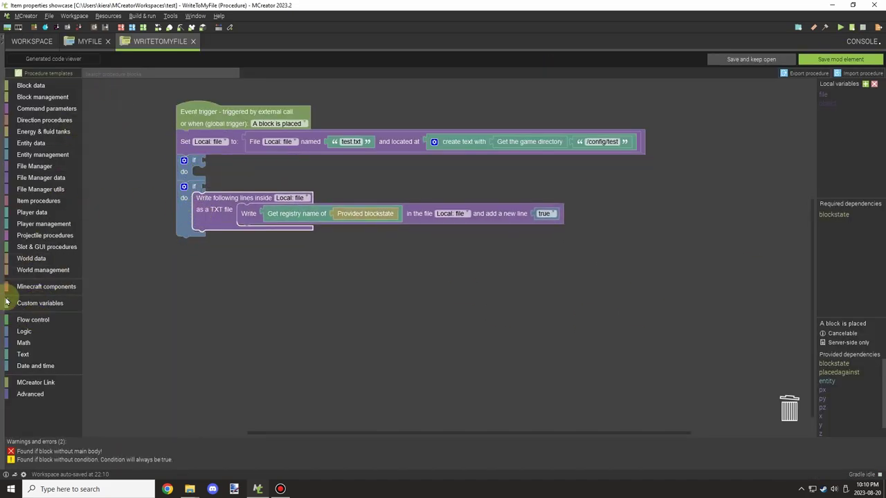
pyautogui.click(34, 166)
pyautogui.moveTo(111, 146); pyautogui.dragTo(207, 171)
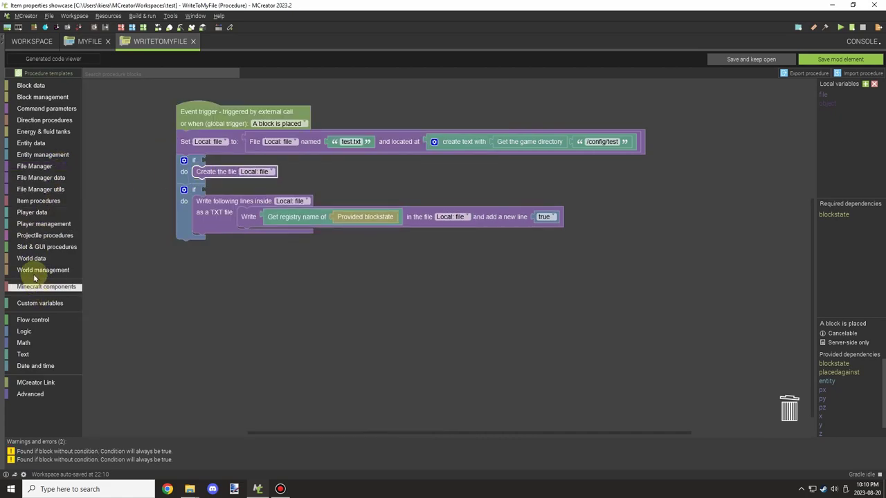
pyautogui.click(31, 258)
pyautogui.click(24, 331)
pyautogui.moveTo(100, 87); pyautogui.dragTo(214, 160)
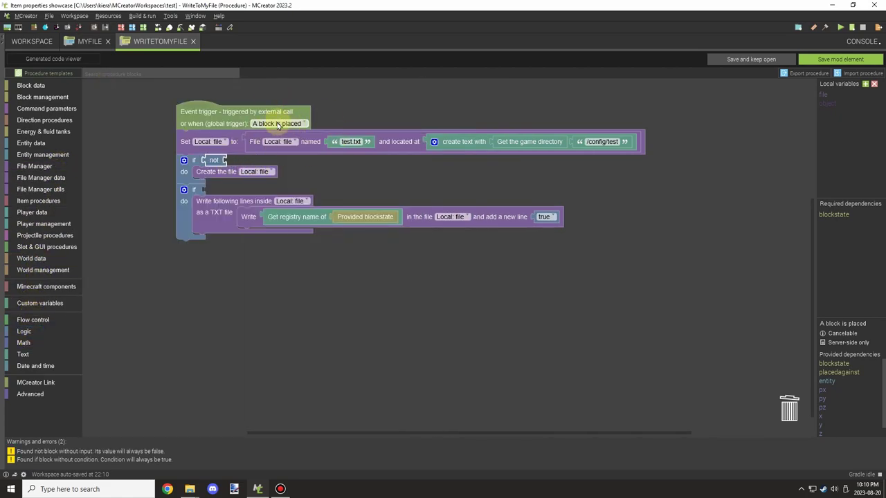
# Duplicate 'Does Local:file exist' into the second if's condition, then save and close WriteToMyFile
pyautogui.click(24, 331)
pyautogui.click(34, 166)
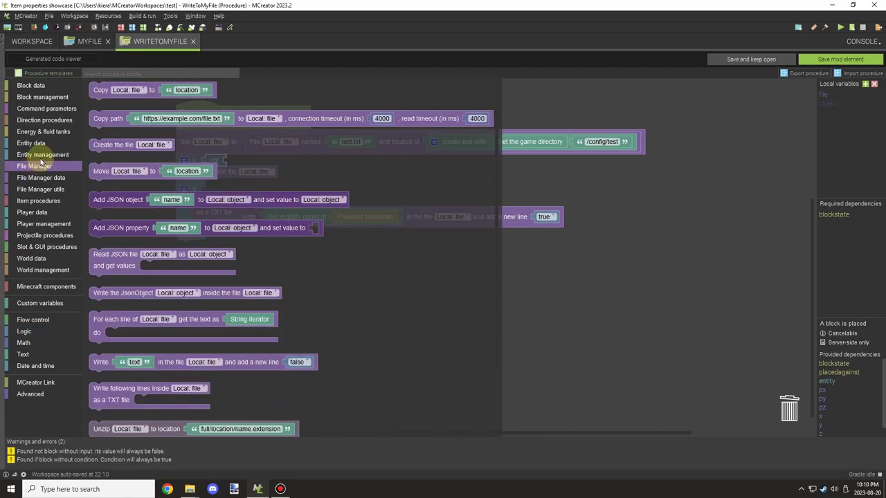
pyautogui.click(41, 177)
pyautogui.click(31, 85)
pyautogui.click(346, 277)
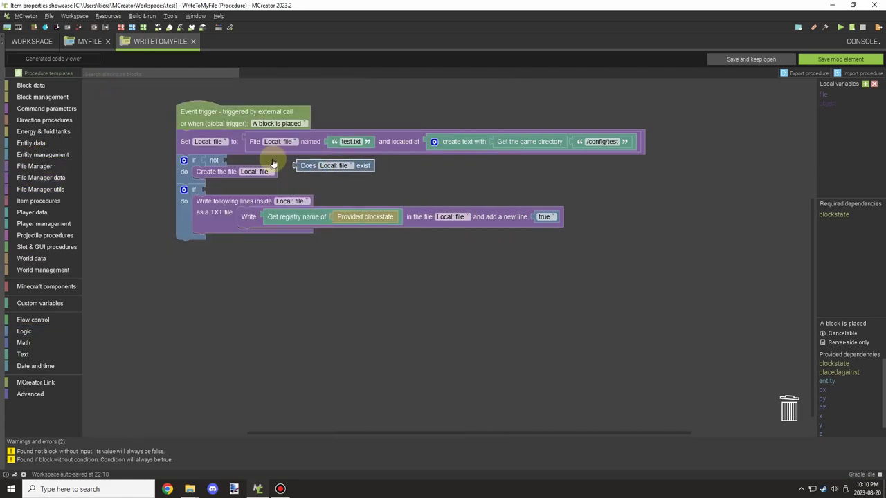
pyautogui.rightClick(238, 160)
pyautogui.click(269, 164)
pyautogui.moveTo(277, 173); pyautogui.dragTo(229, 190)
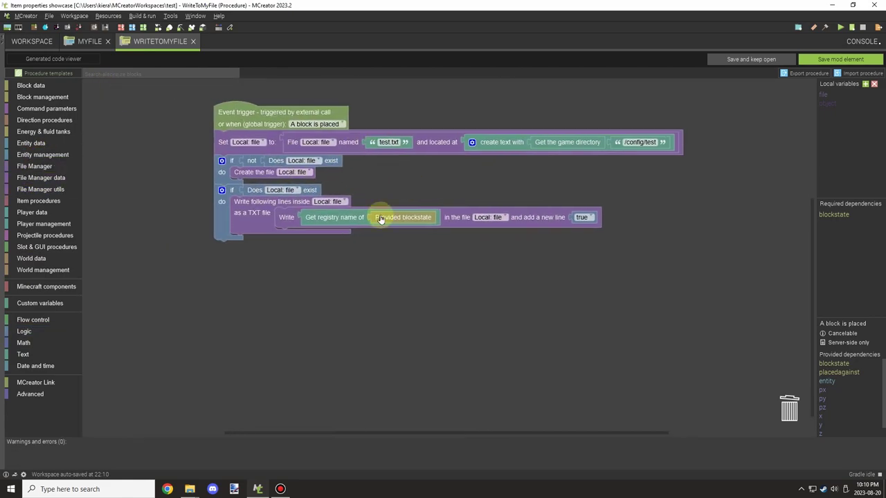
pyautogui.moveTo(373, 277); pyautogui.dragTo(425, 284)
pyautogui.click(840, 59)
# Wrap MyFile's loop in an if checking 'Does Local:file exist', then save and close it
pyautogui.doubleClick(90, 90)
pyautogui.click(33, 320)
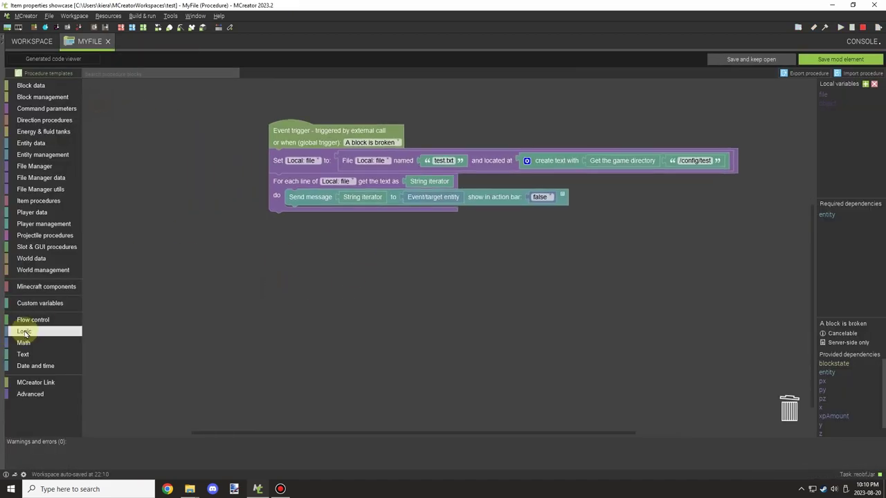
pyautogui.moveTo(125, 111); pyautogui.dragTo(284, 184)
pyautogui.click(24, 331)
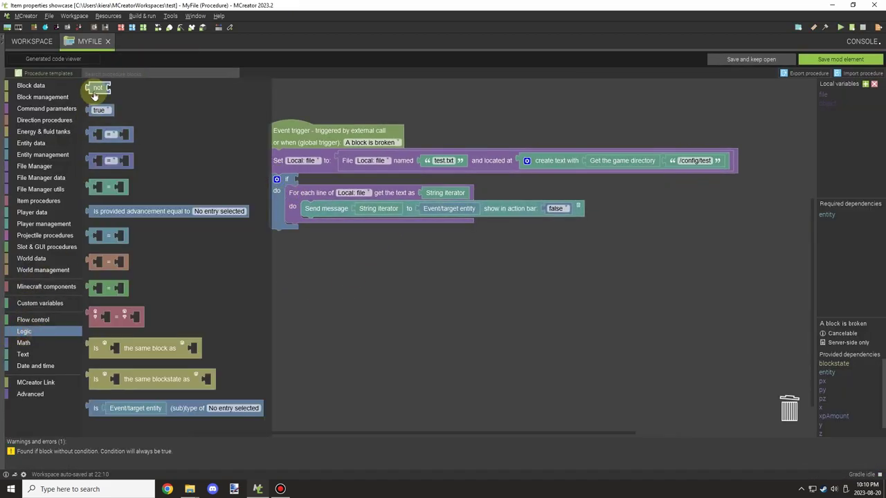
pyautogui.click(34, 166)
pyautogui.click(40, 189)
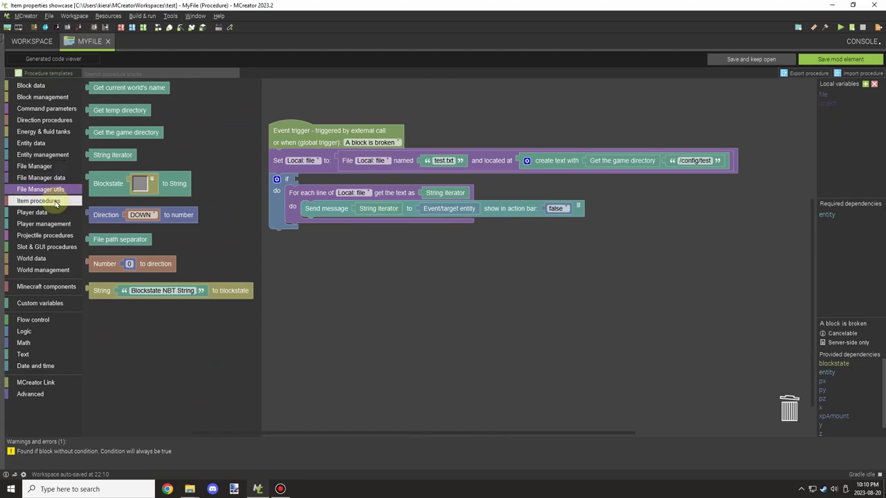
pyautogui.click(40, 178)
pyautogui.moveTo(104, 87); pyautogui.dragTo(339, 182)
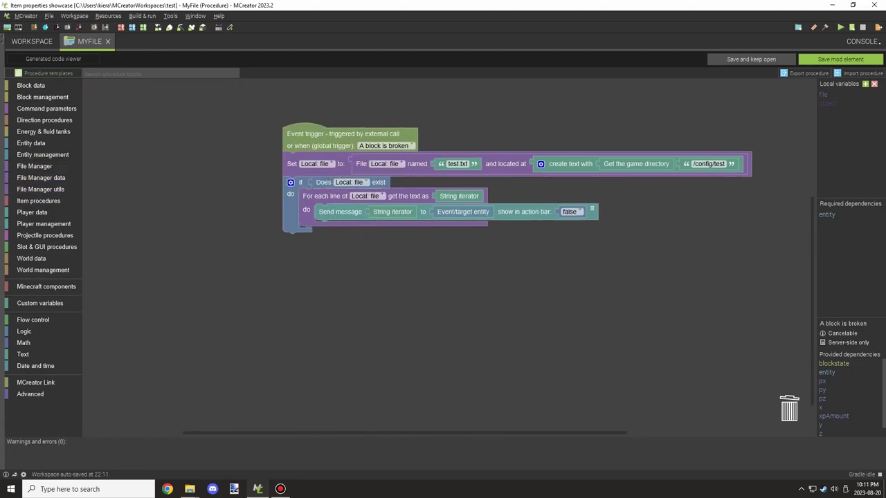
pyautogui.click(814, 62)
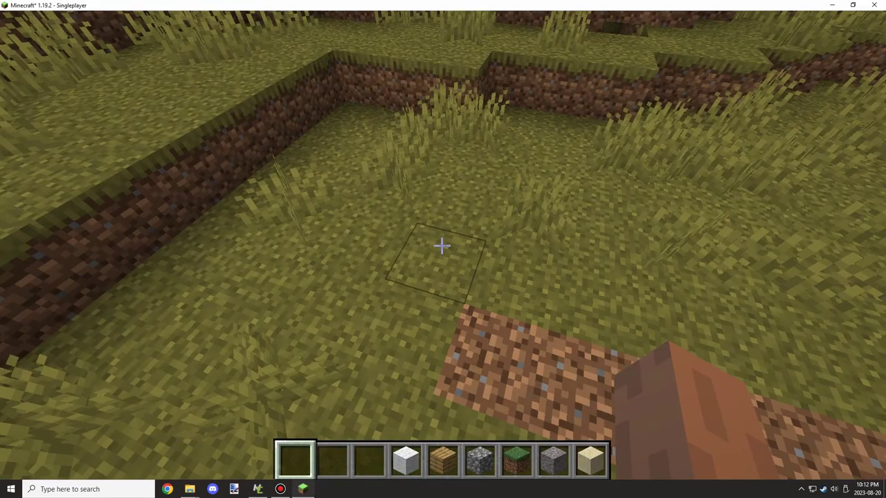
pyautogui.scroll(-2, 443, 249)
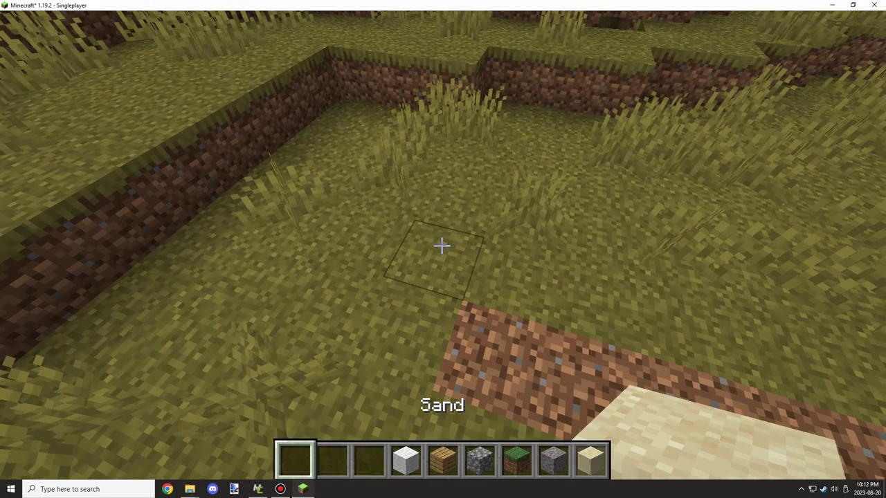
pyautogui.scroll(4, 443, 249)
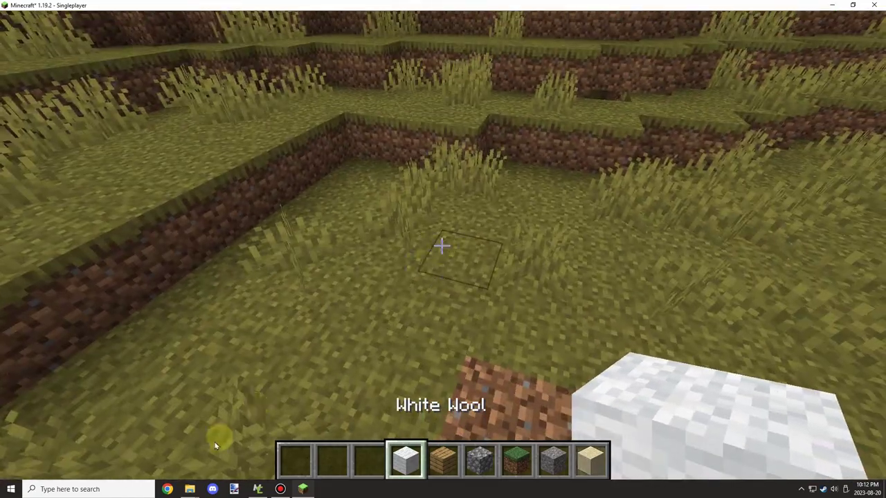
# In the game, open the creative inventory and bring up the config folder window
pyautogui.press('e')
pyautogui.click(190, 489)
pyautogui.click(145, 450)
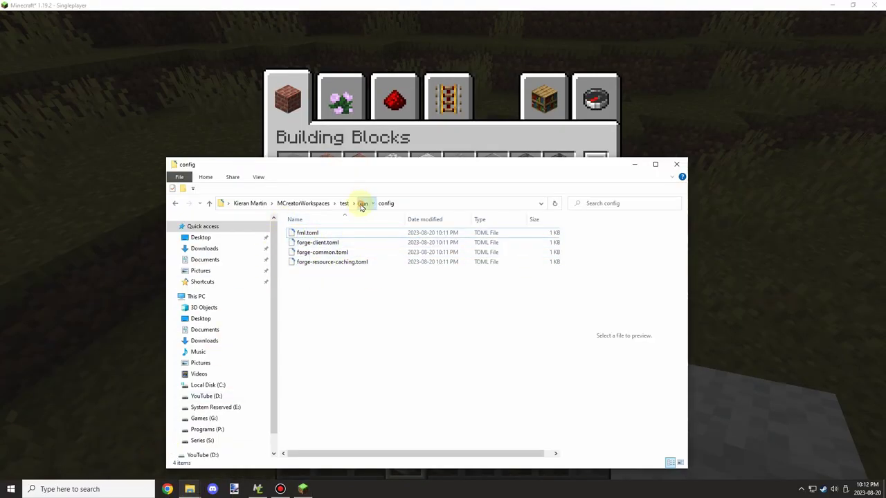
# Go to the run config folder, then place a white wool block in the game
pyautogui.click(363, 204)
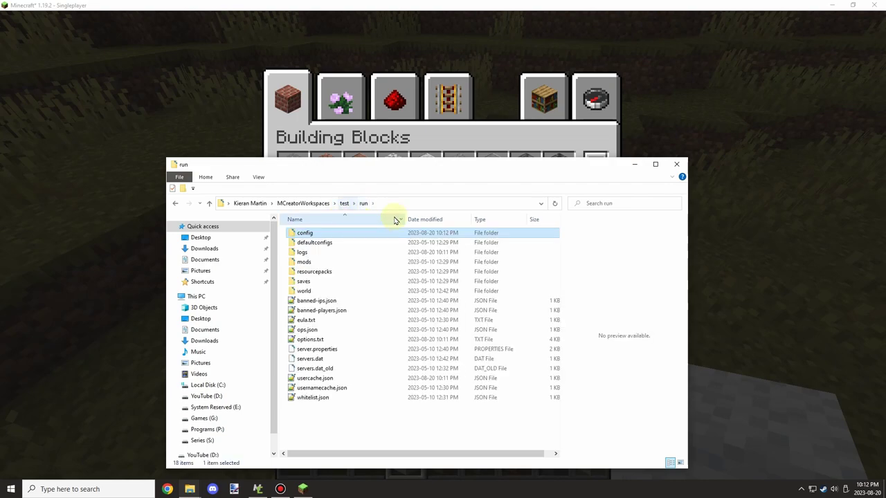
pyautogui.doubleClick(307, 232)
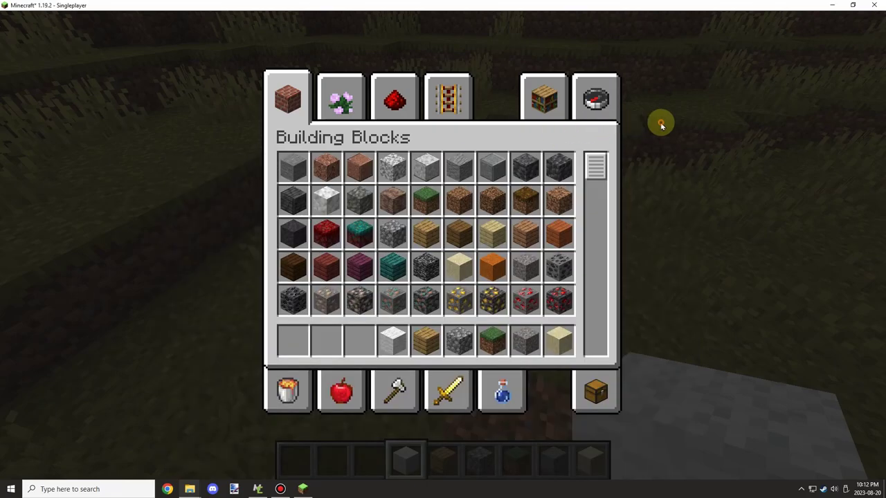
pyautogui.click(660, 123)
pyautogui.press('Escape')
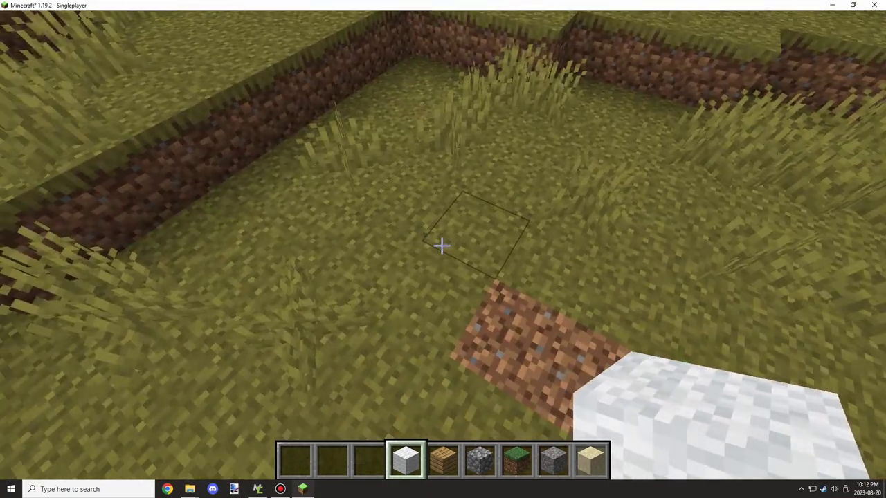
pyautogui.rightClick(441, 246)
# Open test.txt from config/test and highlight its minecraft:white_wool line
pyautogui.press('e')
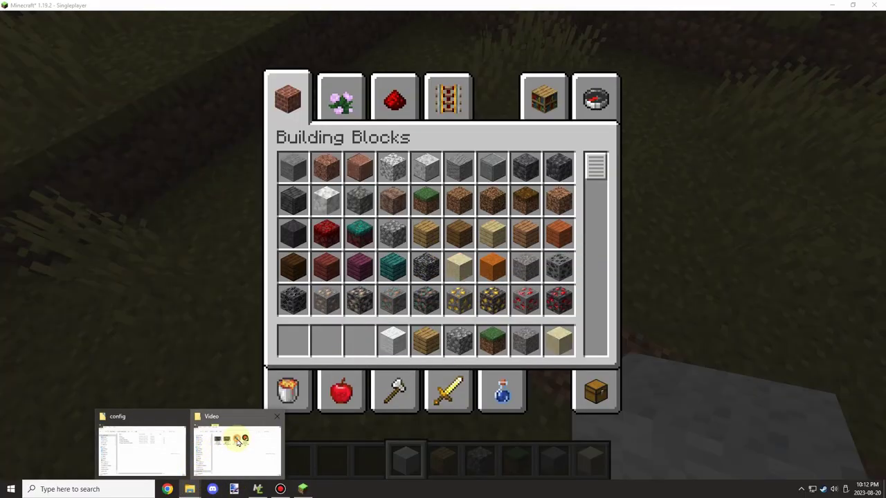
pyautogui.click(187, 490)
pyautogui.click(149, 450)
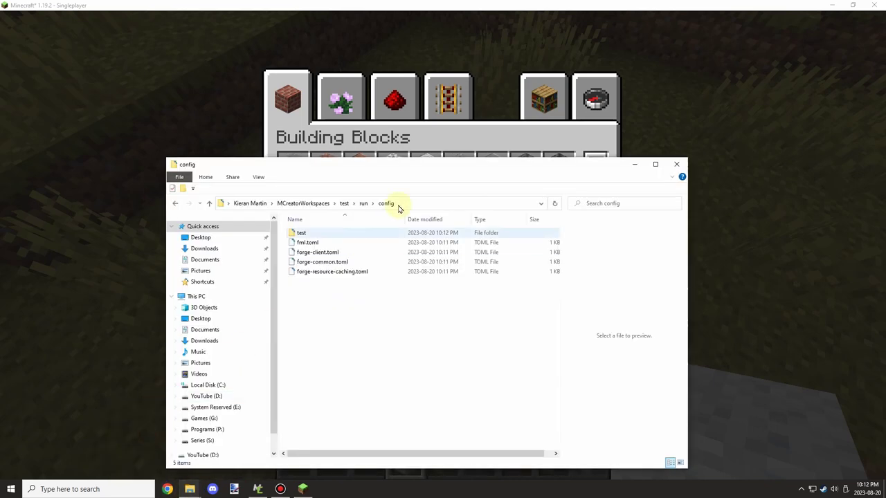
pyautogui.doubleClick(319, 238)
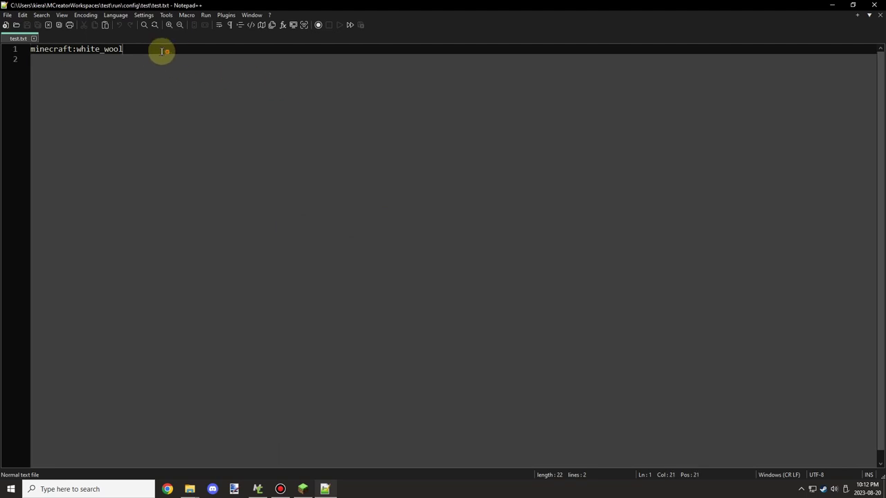
pyautogui.moveTo(162, 51); pyautogui.dragTo(27, 50)
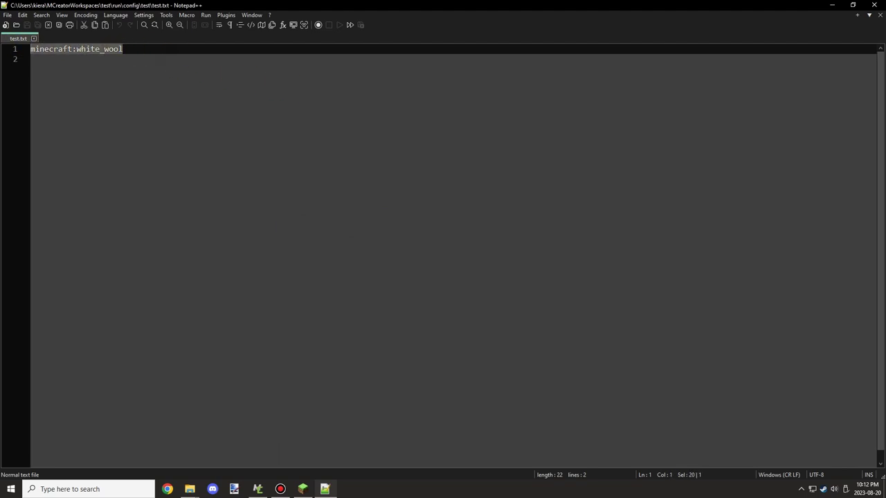
pyautogui.click(835, 7)
# Place oak planks, cobblestone and gravel beside the wool, then return to test.txt in Notepad++
pyautogui.click(676, 164)
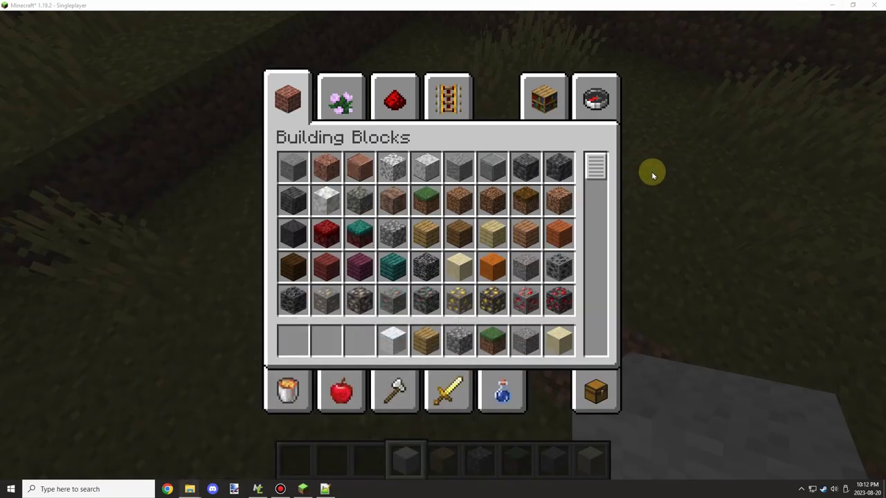
pyautogui.press('Escape')
pyautogui.scroll(-1, 443, 249)
pyautogui.rightClick(443, 249)
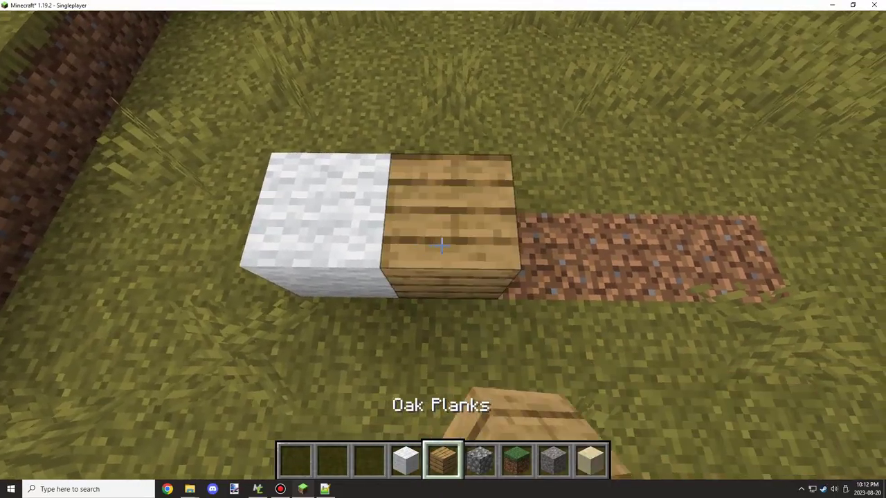
pyautogui.scroll(-1, 443, 249)
pyautogui.rightClick(443, 246)
pyautogui.scroll(-1, 442, 246)
pyautogui.scroll(-1, 443, 246)
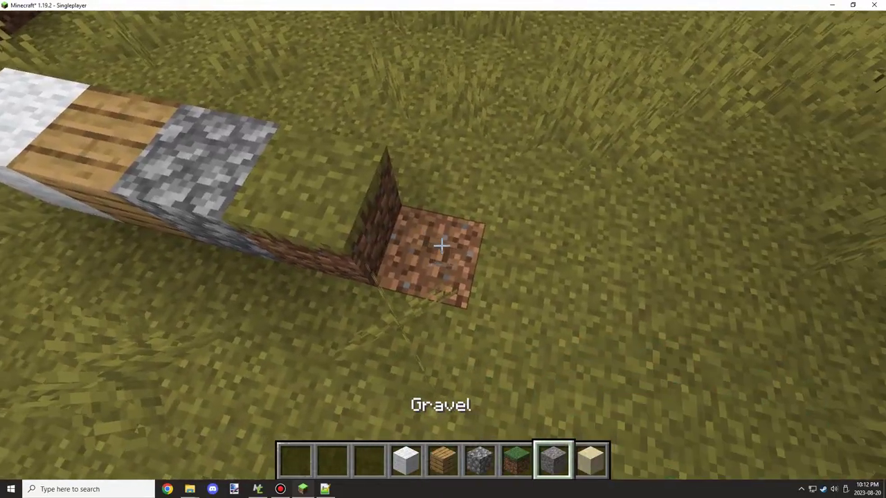
pyautogui.rightClick(443, 245)
pyautogui.scroll(-1, 441, 245)
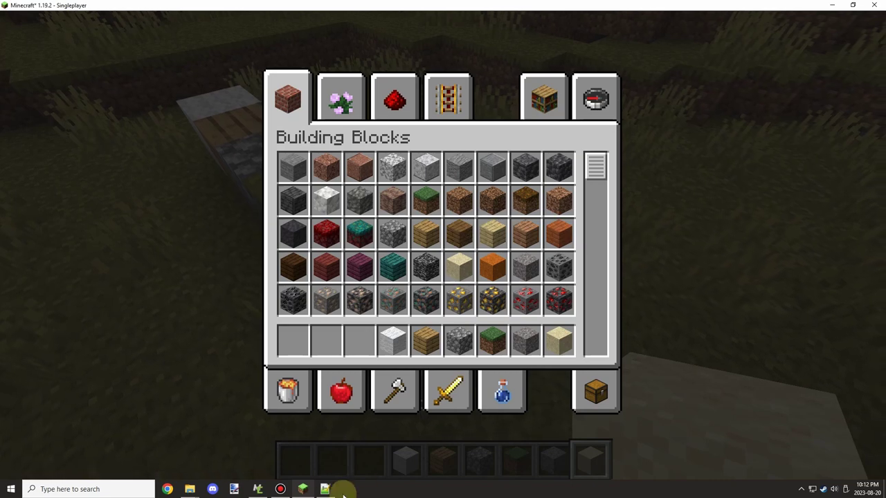
pyautogui.click(325, 489)
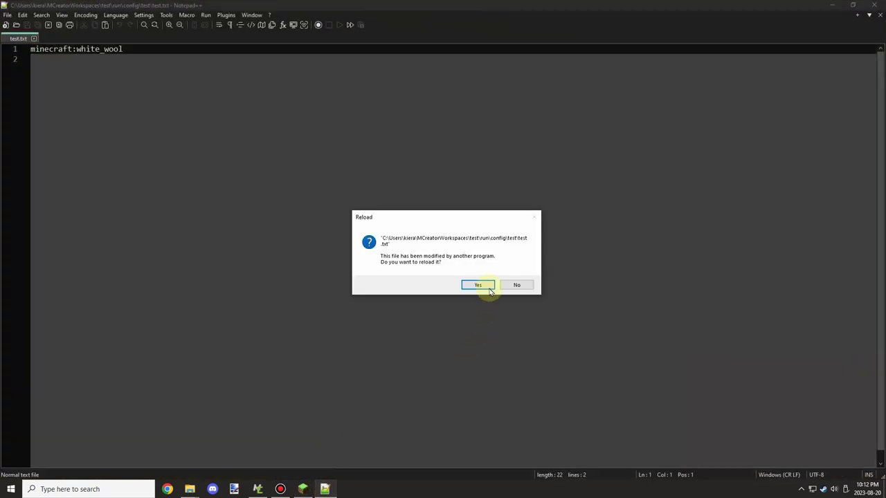
# Accept the reload so test.txt shows minecraft:sand
pyautogui.click(478, 285)
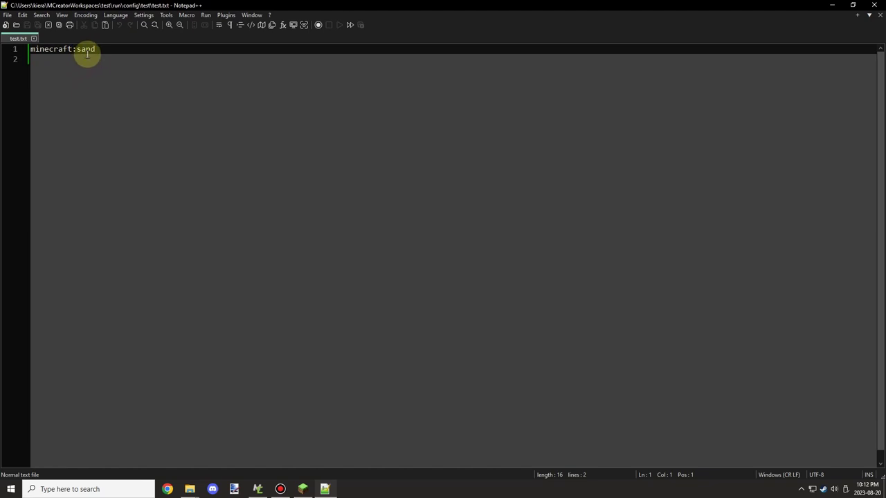
# Return to Minecraft, open and close the Game Menu, and reopen the creative inventory
pyautogui.click(302, 489)
pyautogui.press('Escape')
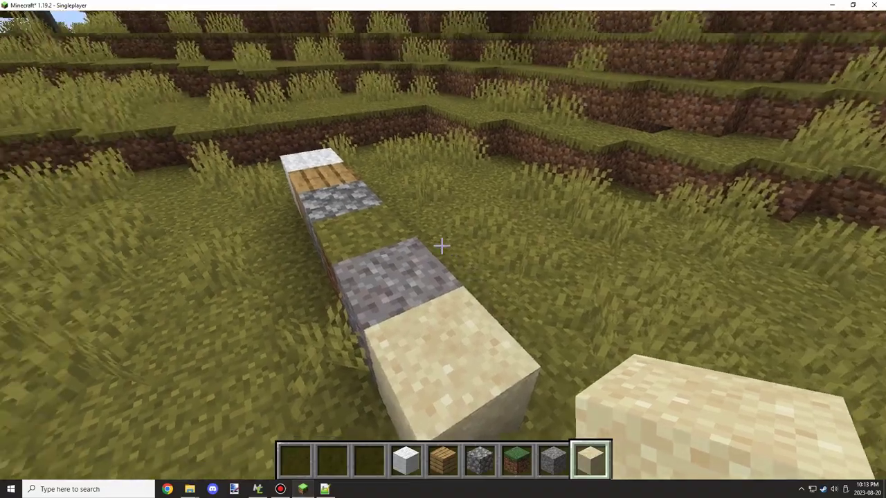
pyautogui.scroll(1, 443, 249)
pyautogui.press('Escape')
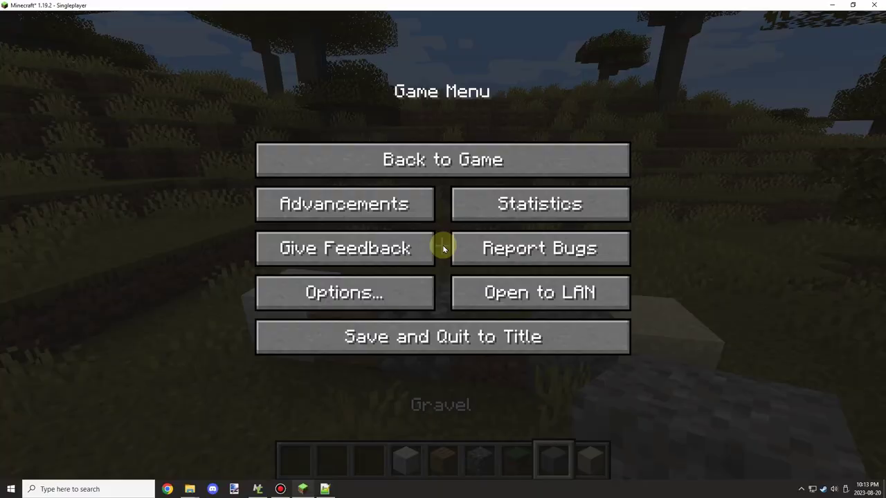
pyautogui.press('Escape')
pyautogui.press('e')
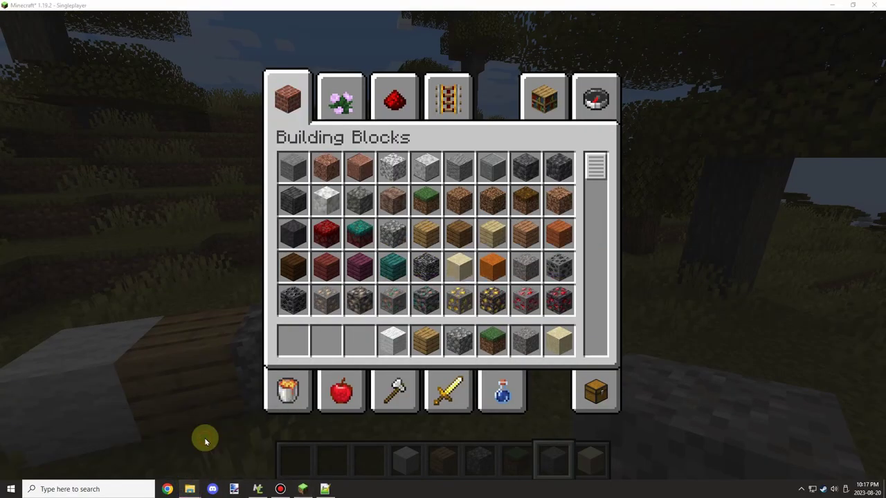
# Open test.txt from its folder and add new lines after Sand, Clay and Rock
pyautogui.hotkey('alt', 'Tab')
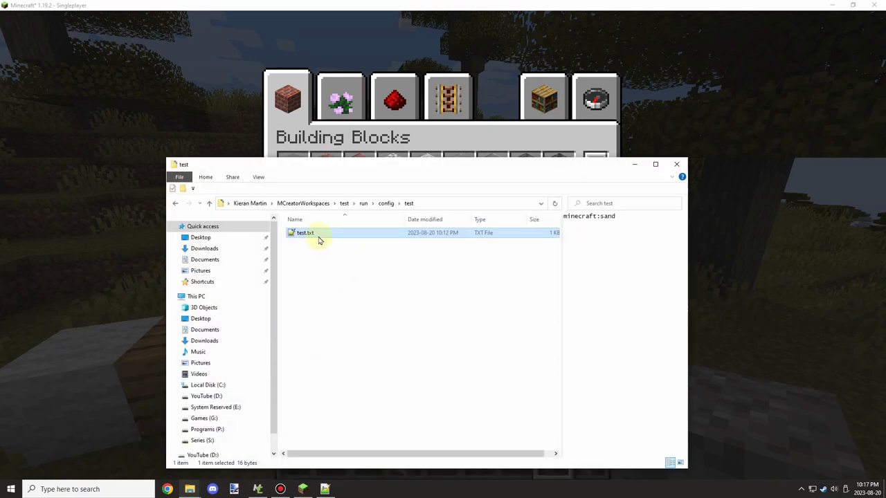
pyautogui.doubleClick(319, 234)
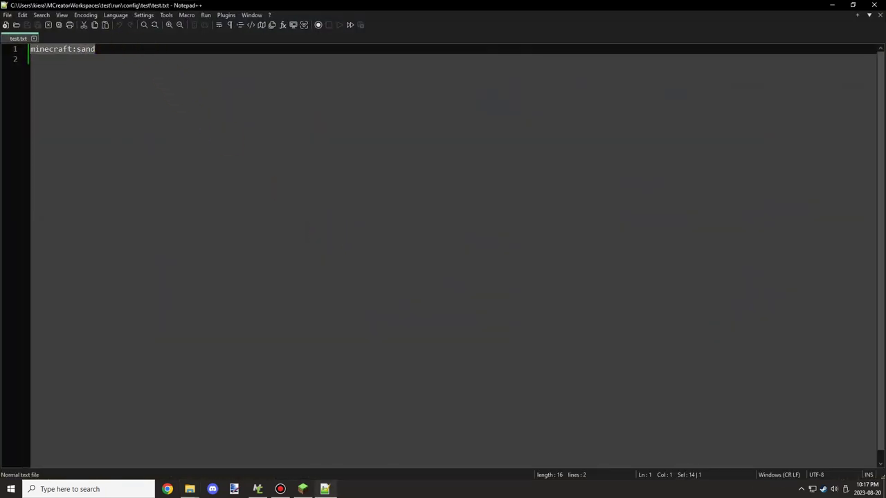
pyautogui.write('Sa')
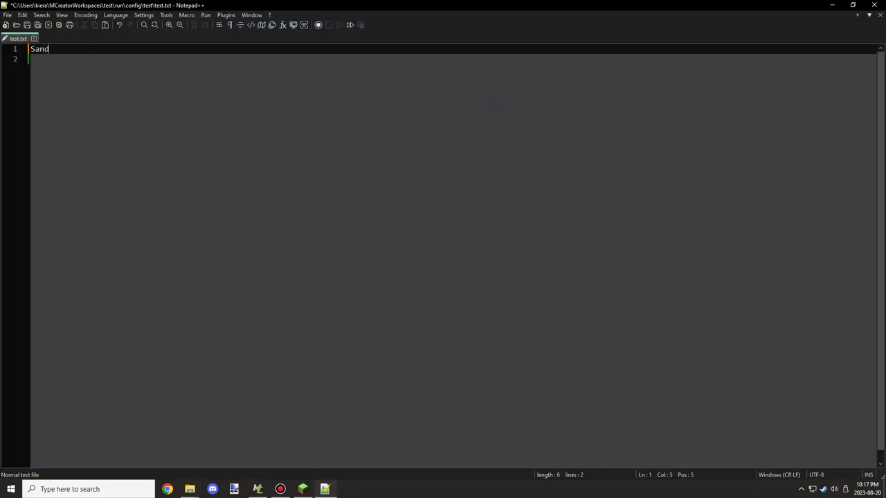
pyautogui.press('Return')
pyautogui.write('y')
pyautogui.press('Return')
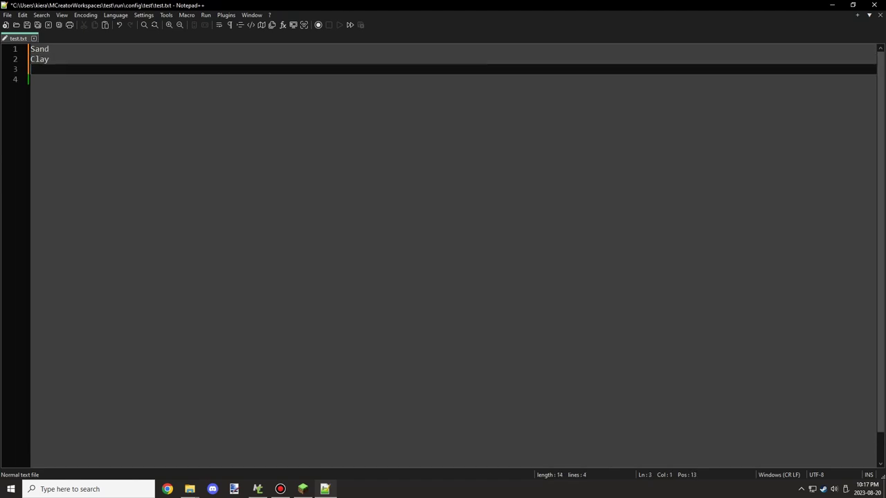
pyautogui.write('Rock')
pyautogui.press('Return')
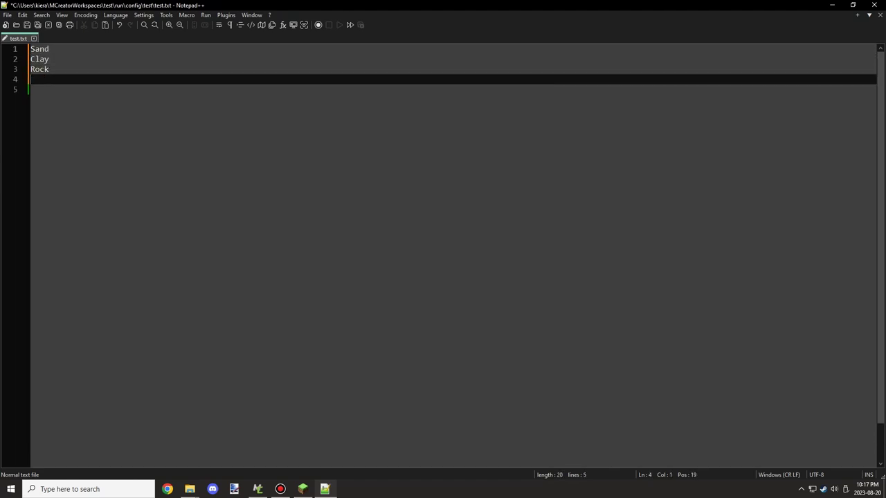
pyautogui.write('Wood')
# Add the line after Wood, delete the empty sixth line, and save test.txt
pyautogui.press('Return')
pyautogui.write('Water')
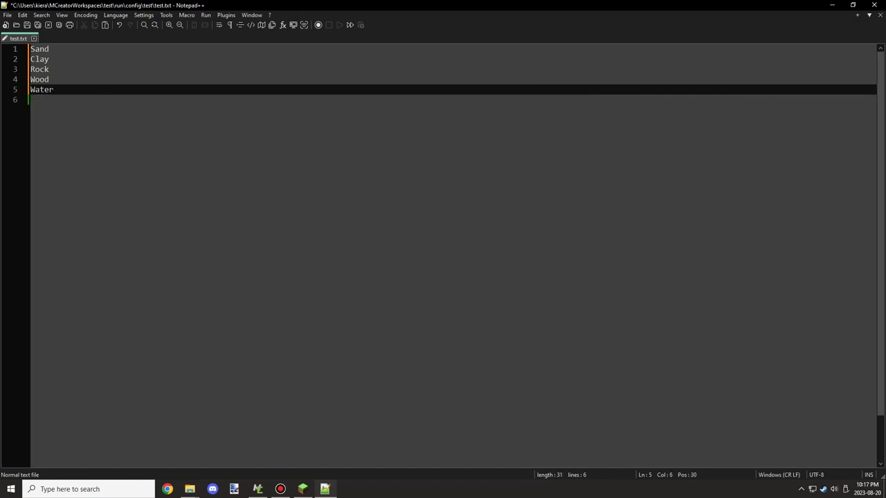
pyautogui.click(101, 99)
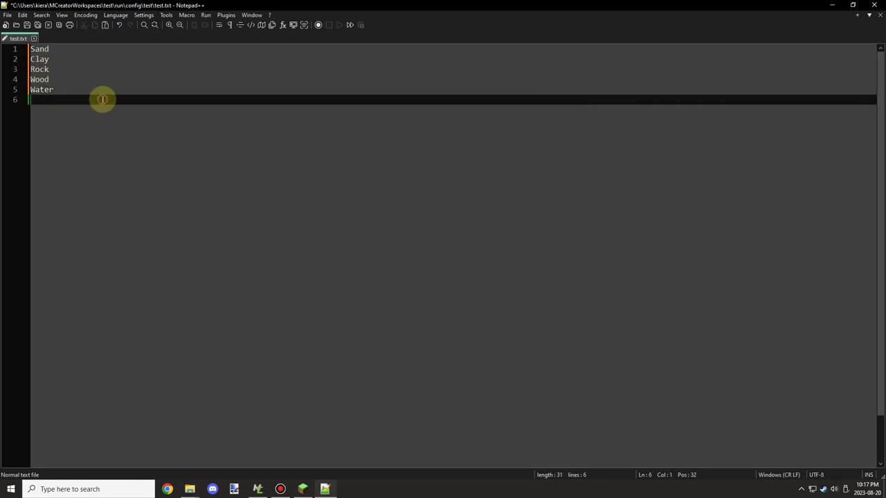
pyautogui.press('BackSpace')
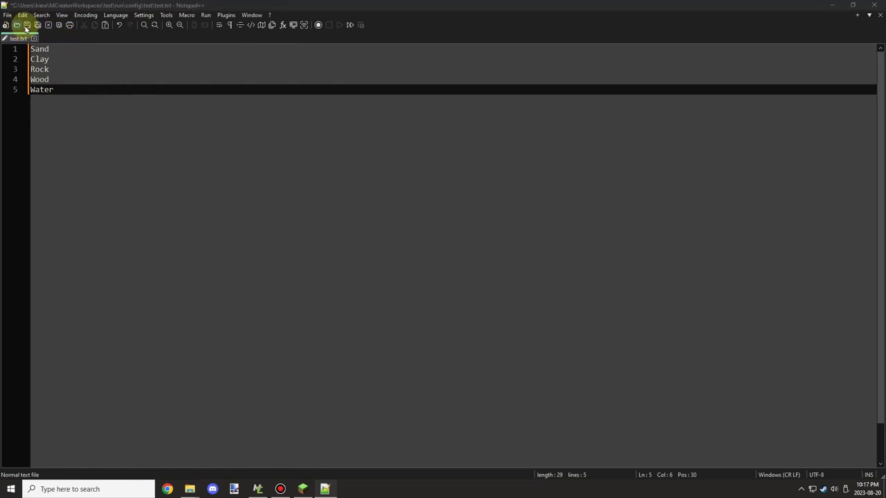
pyautogui.click(27, 25)
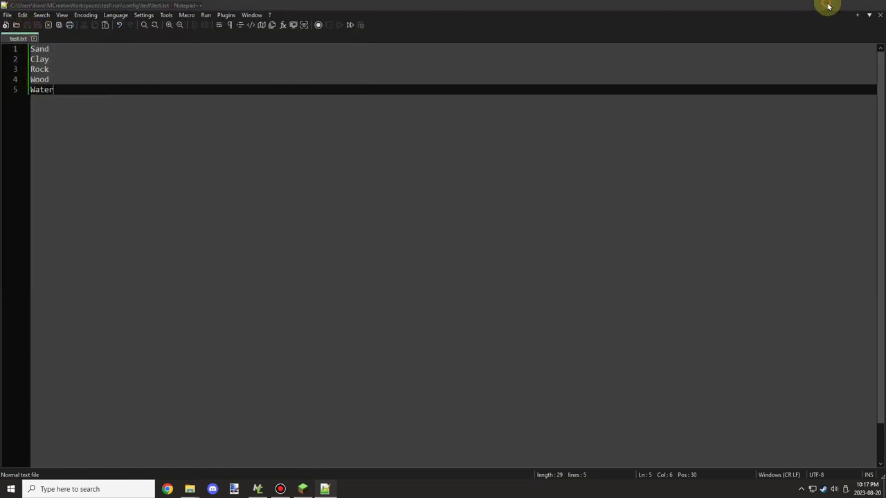
# Hide Notepad++ and Explorer, then break the front block to post the file's lines in chat
pyautogui.click(849, 5)
pyautogui.click(643, 176)
pyautogui.press('e')
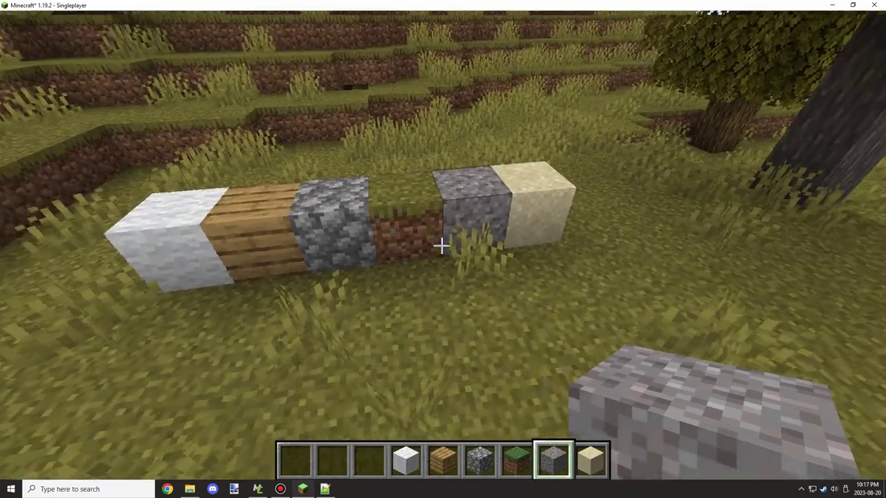
pyautogui.scroll(-3, 442, 249)
pyautogui.scroll(-2, 443, 249)
pyautogui.click(441, 246)
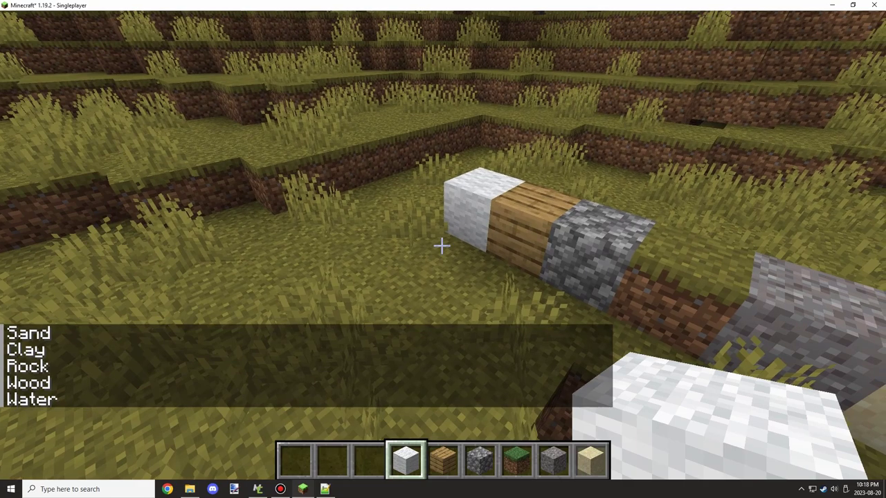
# Remove the stone and sand from the hotbar in the creative inventory
pyautogui.press('e')
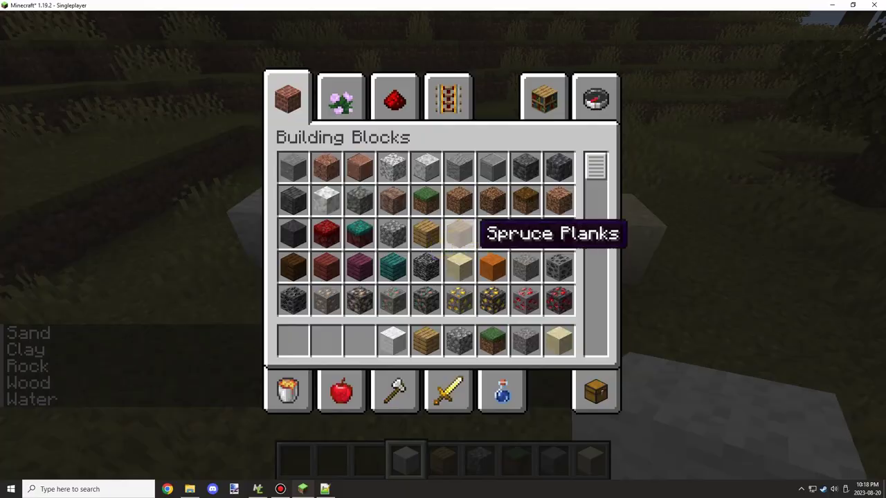
pyautogui.press('e')
pyautogui.press('e')
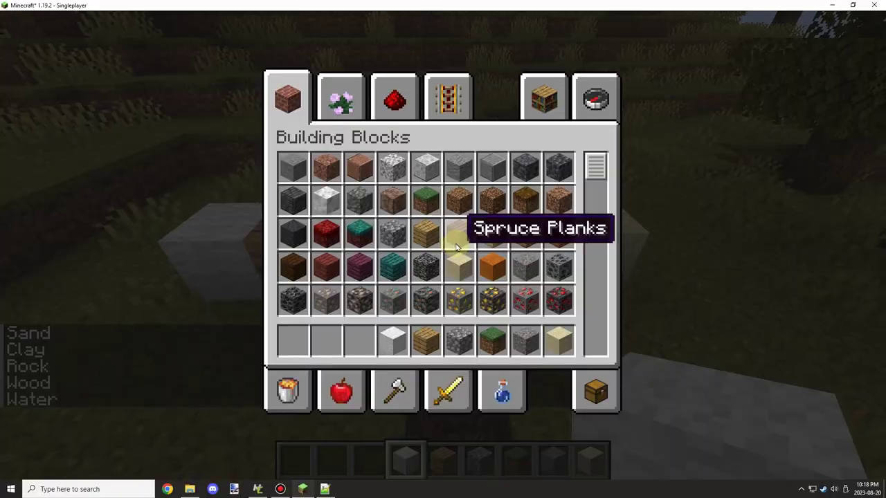
pyautogui.click(409, 346)
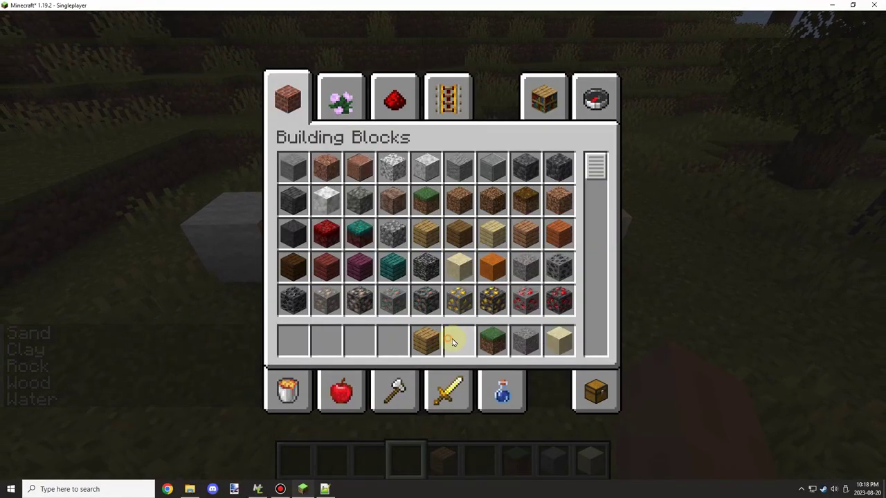
pyautogui.click(561, 340)
pyautogui.press('Escape')
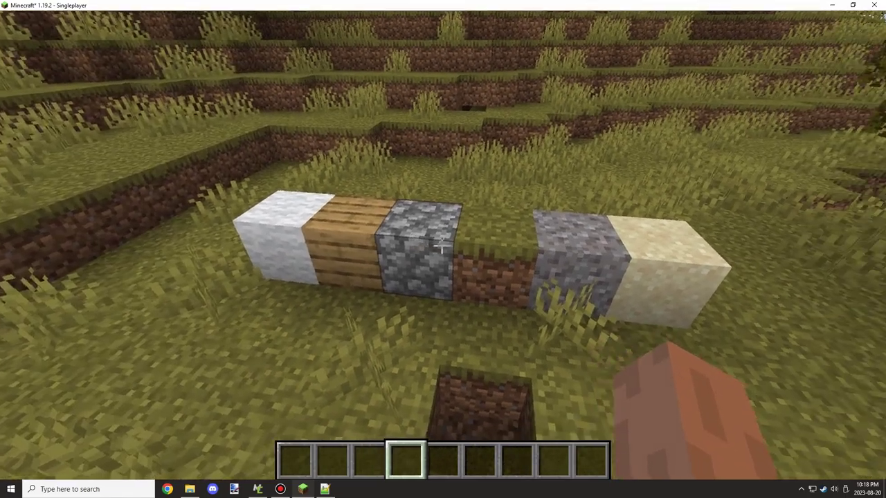
# Open and close the pause menu and inventory, select the all-items search tab, and review chat
pyautogui.press('Escape')
pyautogui.press('Escape')
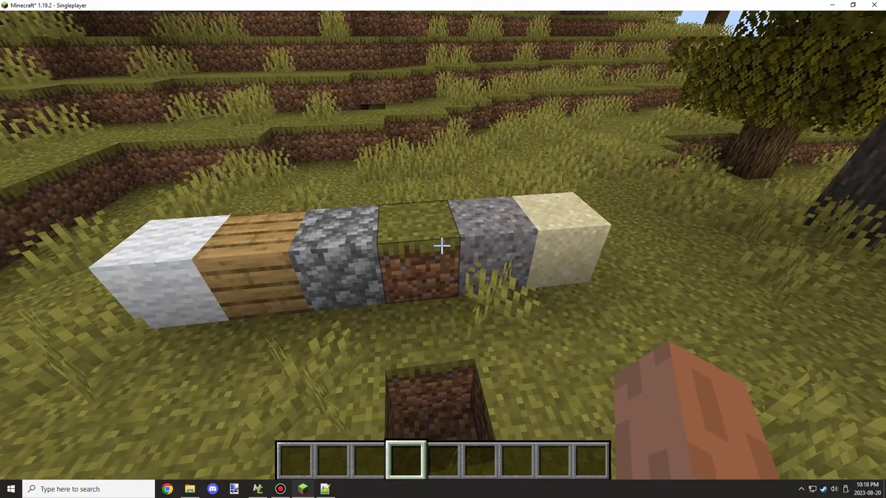
pyautogui.press('e')
pyautogui.press('Escape')
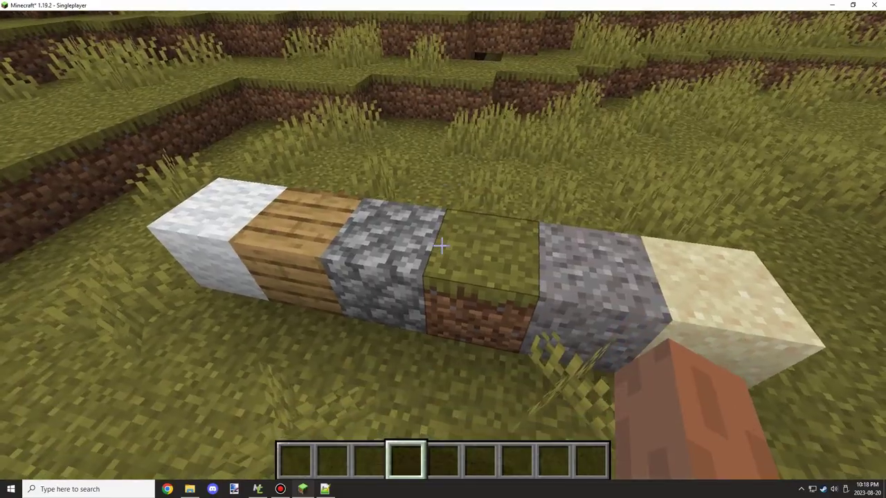
pyautogui.press('Escape')
pyautogui.press('Escape')
pyautogui.press('e')
pyautogui.click(593, 92)
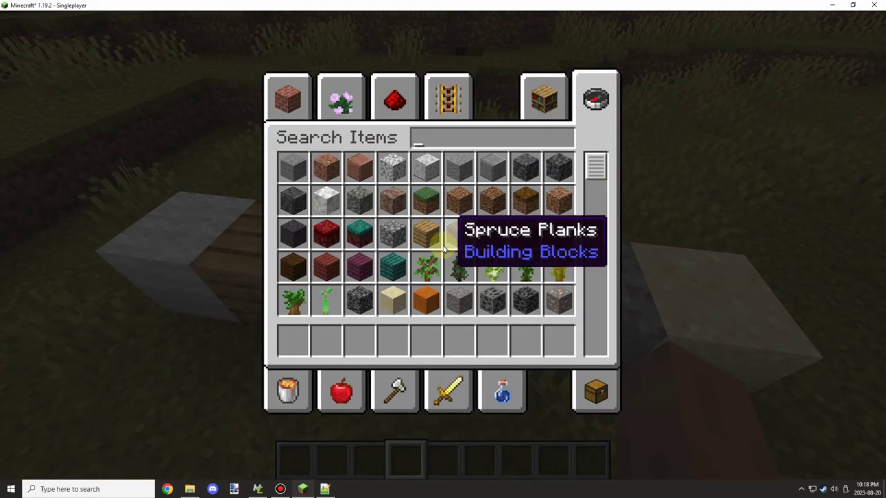
pyautogui.press('Escape')
pyautogui.press('t')
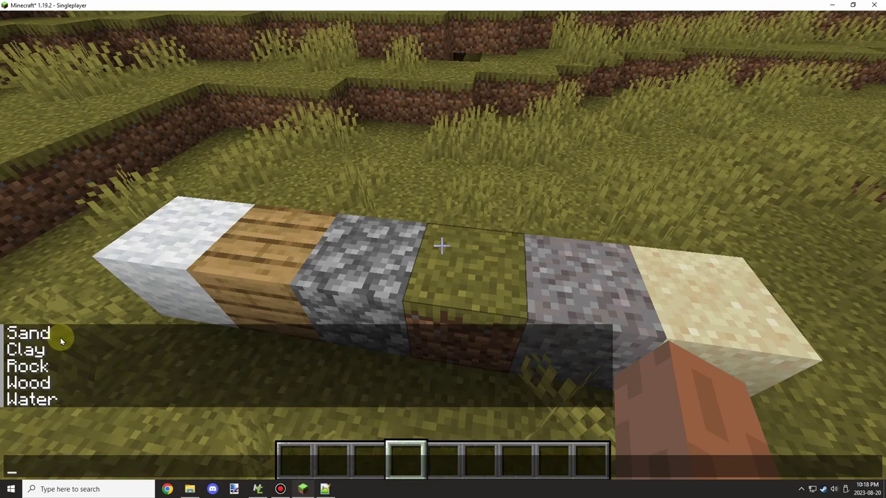
pyautogui.press('Escape')
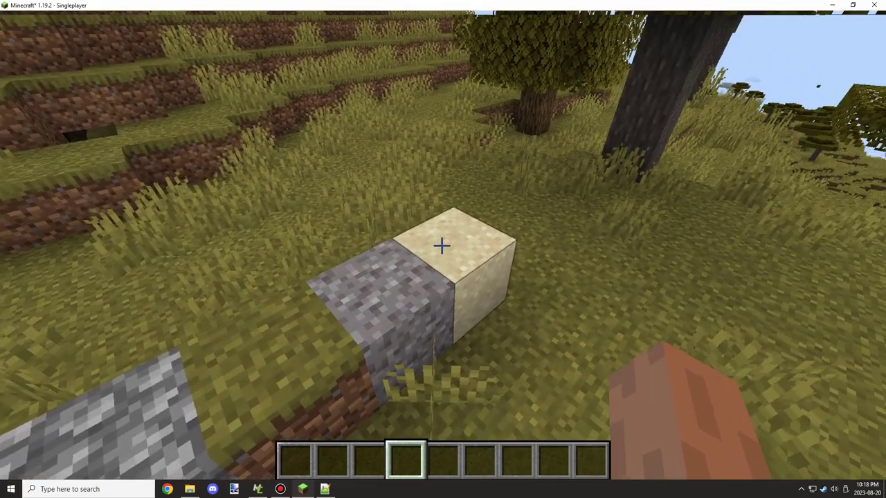
# Break the sand and other row blocks, then put Spruce Planks into the hotbar
pyautogui.click(443, 249)
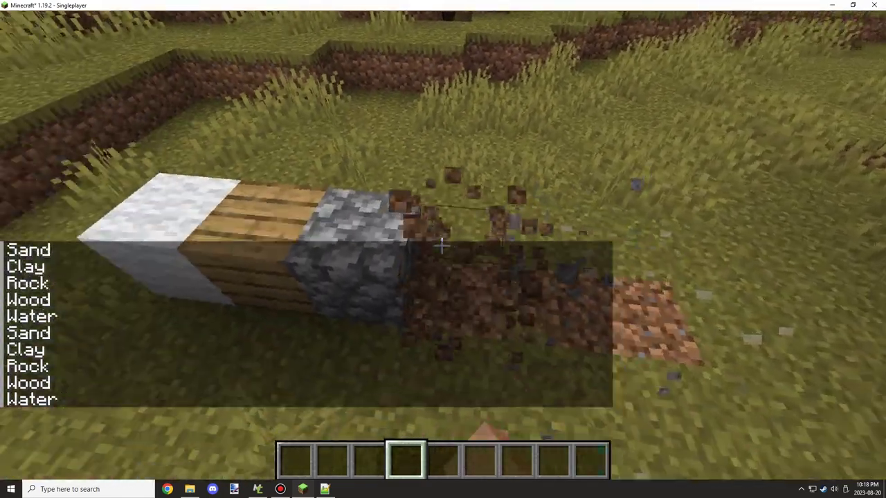
pyautogui.click(442, 249)
pyautogui.press('e')
pyautogui.press('Escape')
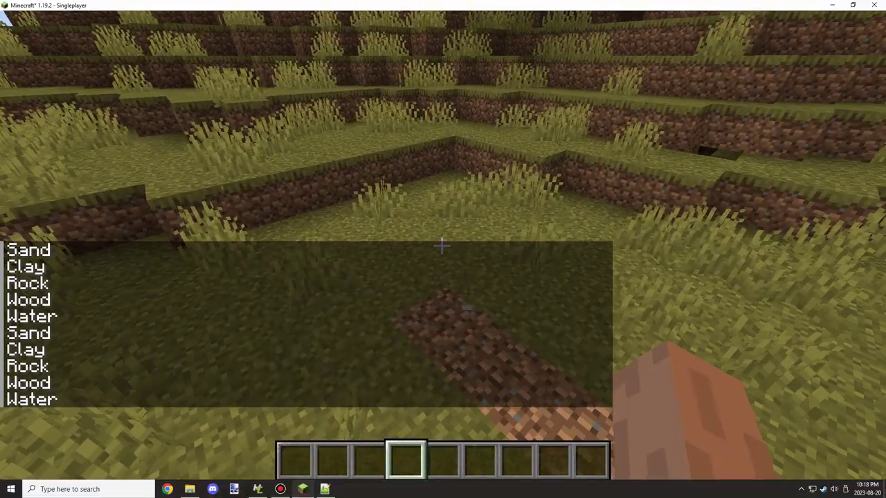
pyautogui.press('e')
pyautogui.click(427, 200)
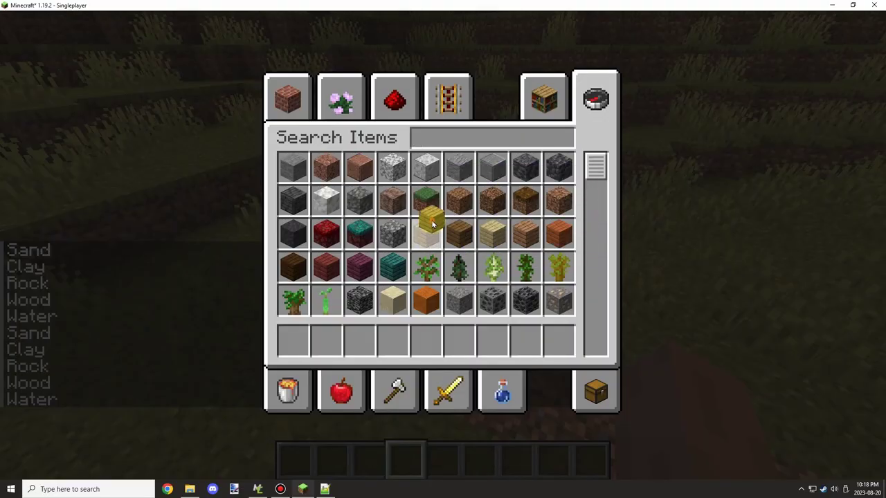
pyautogui.click(392, 341)
pyautogui.write('e')
pyautogui.click(457, 305)
pyautogui.click(425, 341)
pyautogui.press('Escape')
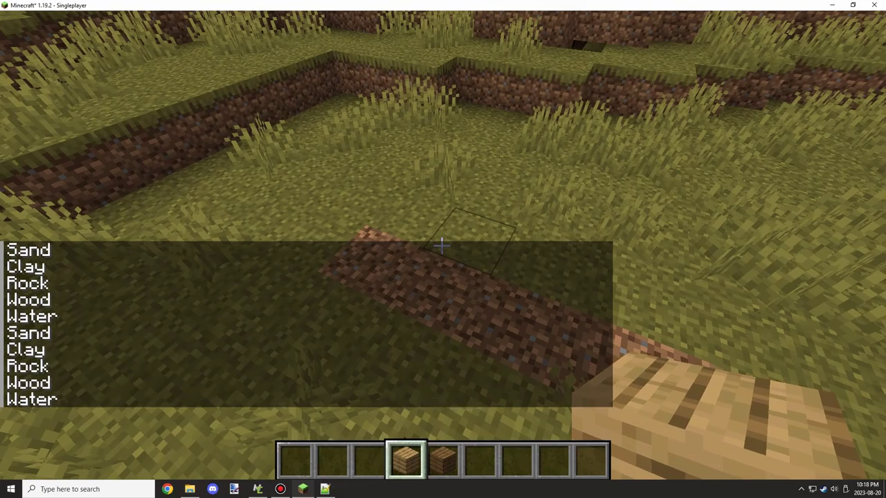
# Place spruce planks and three oak plank blocks to post their registry names
pyautogui.rightClick(443, 249)
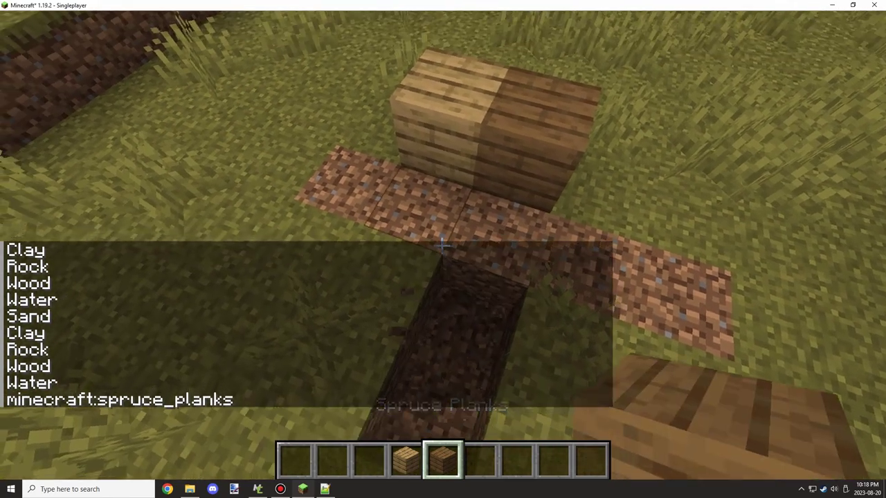
pyautogui.press('4')
pyautogui.rightClick(443, 246)
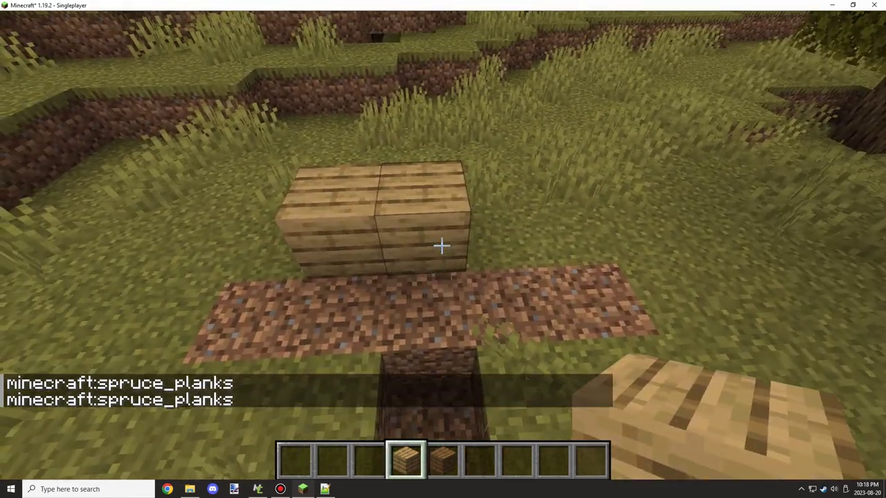
pyautogui.rightClick(443, 246)
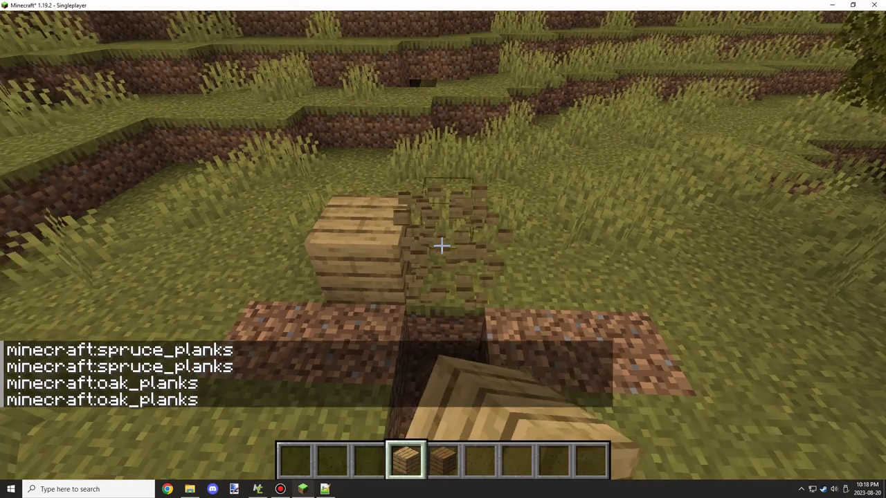
pyautogui.rightClick(440, 246)
pyautogui.write('6')
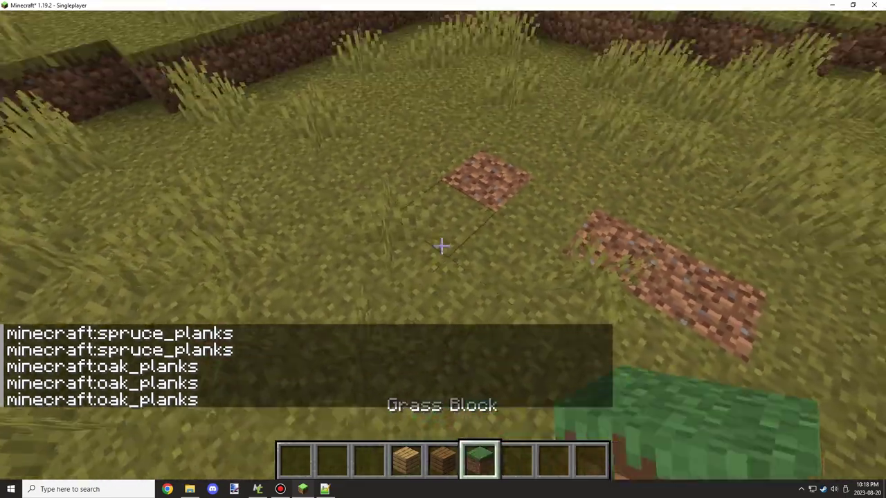
pyautogui.write('ece')
pyautogui.press('Escape')
# Place and break two grass blocks, then view the player's own inventory
pyautogui.rightClick(443, 246)
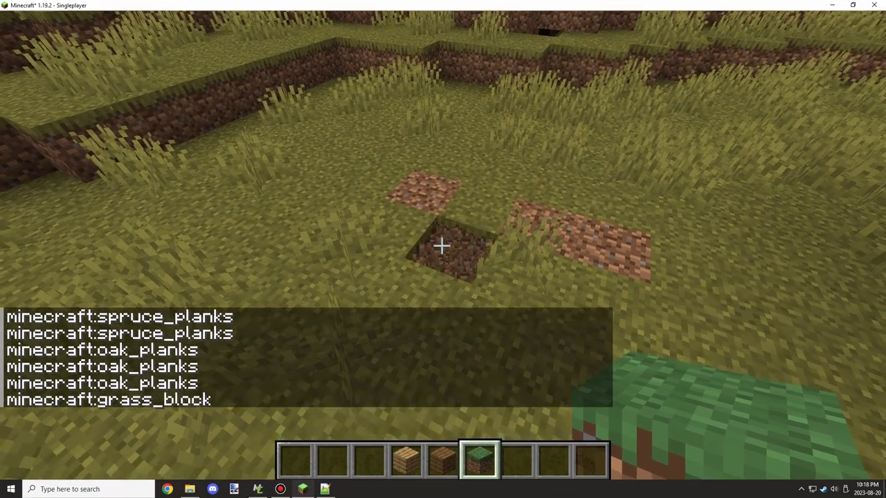
pyautogui.click(443, 246)
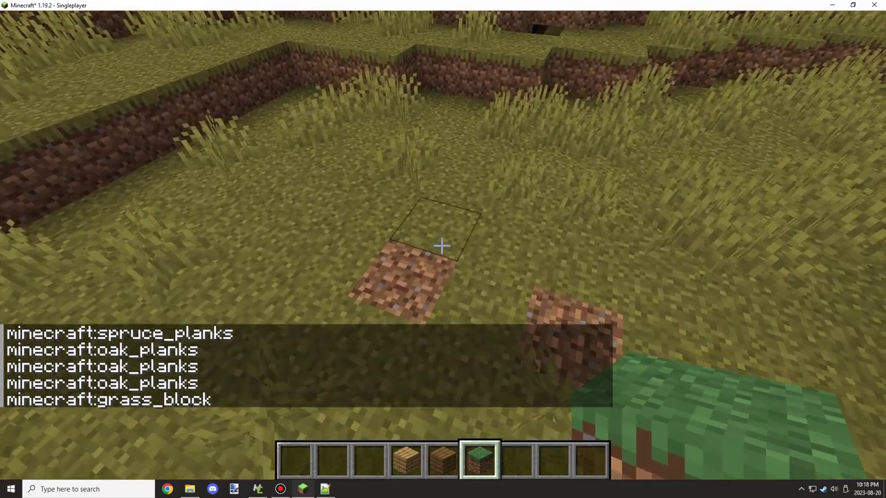
pyautogui.rightClick(440, 246)
pyautogui.click(440, 246)
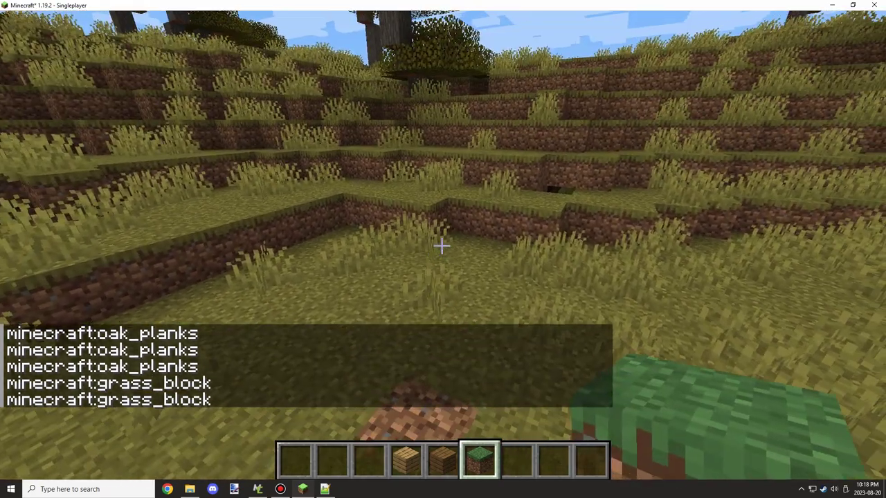
pyautogui.press('e')
pyautogui.click(595, 391)
pyautogui.press('Escape')
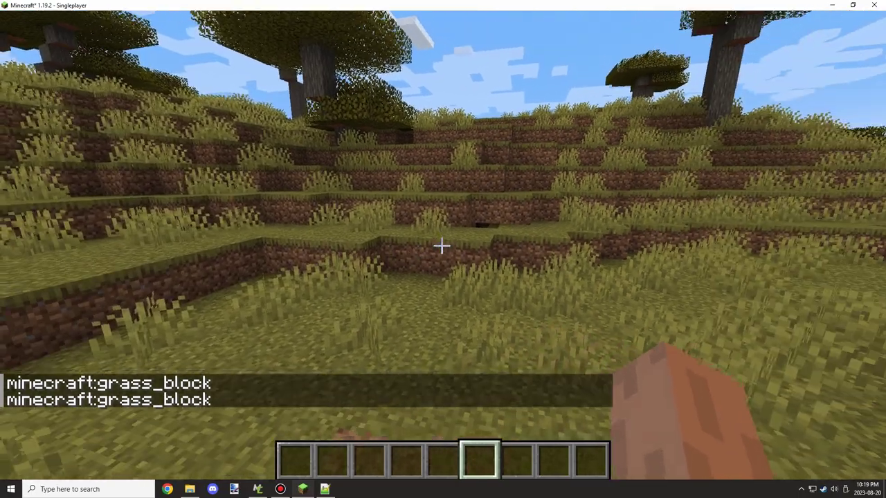